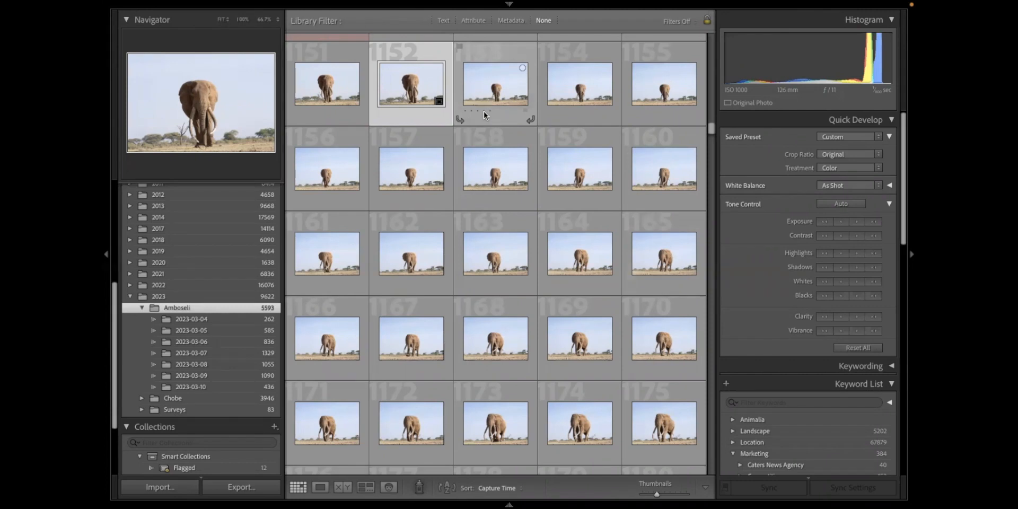
- Open the selected front-facing elephant photo for developing and reset all its settings
mouse_move(507, 11)
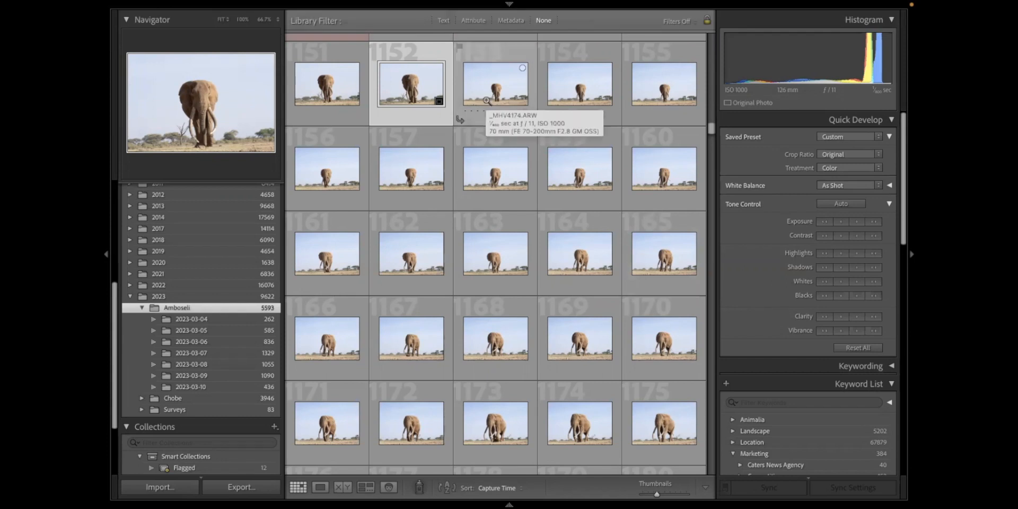
key(d)
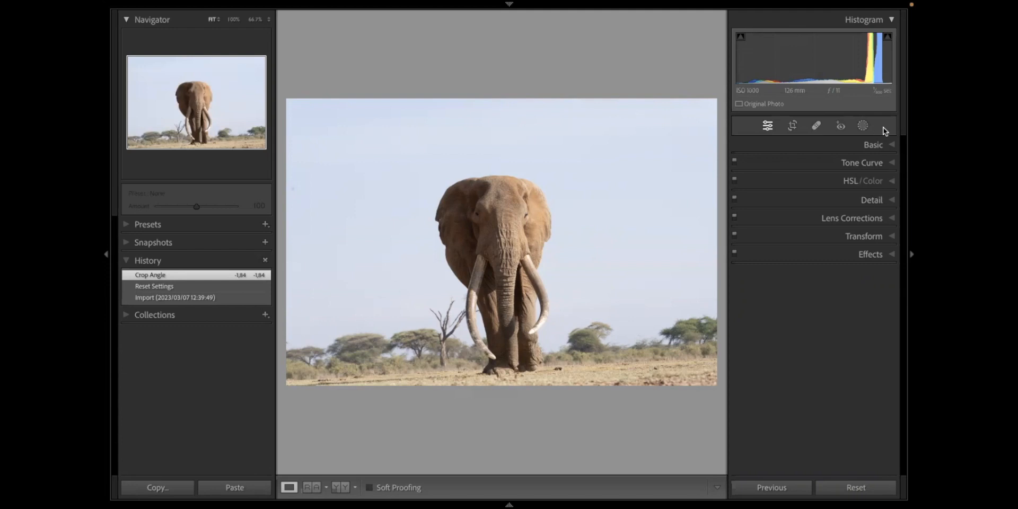
key(ctrl+shift+r)
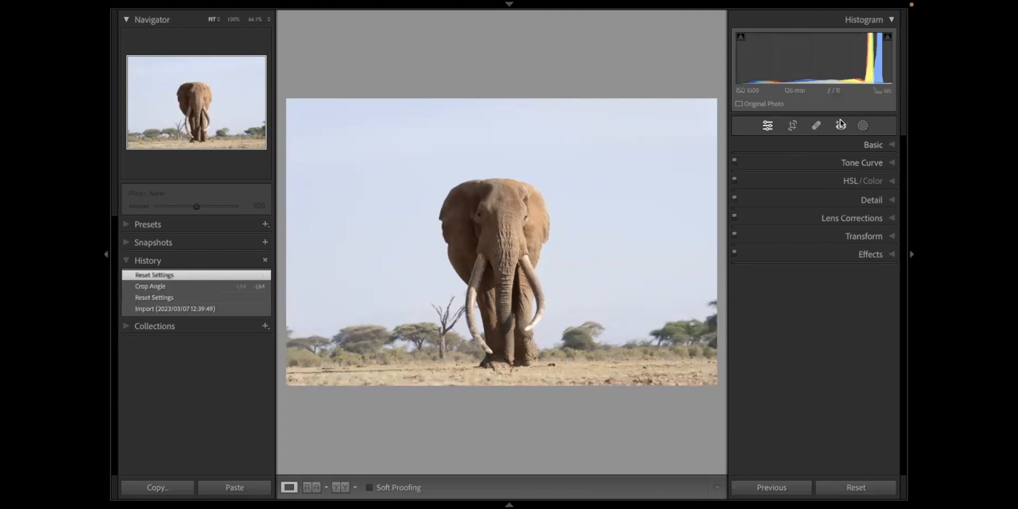
- Try a tighter custom-ratio crop around the elephant, and reset the photo's settings
click(793, 127)
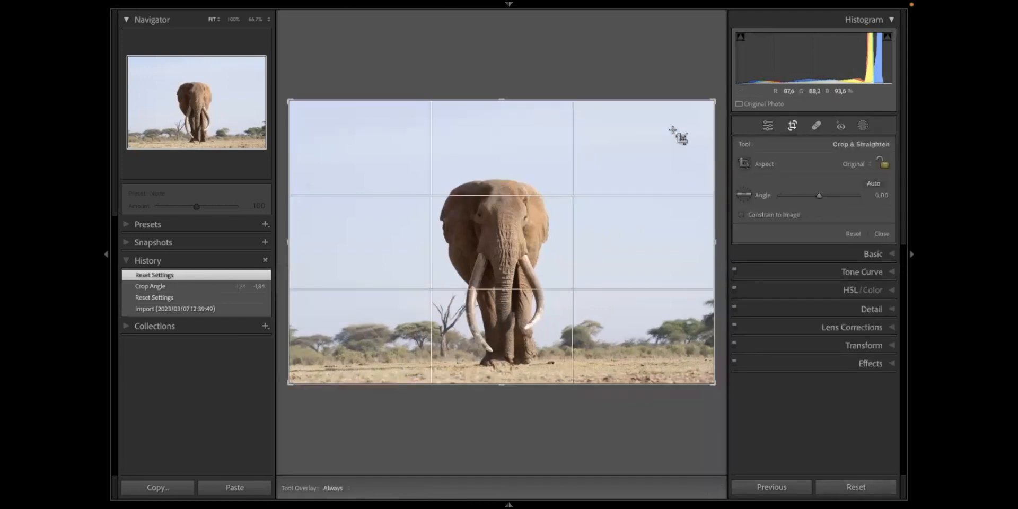
drag(714, 137, 767, 74)
drag(300, 123, 657, 382)
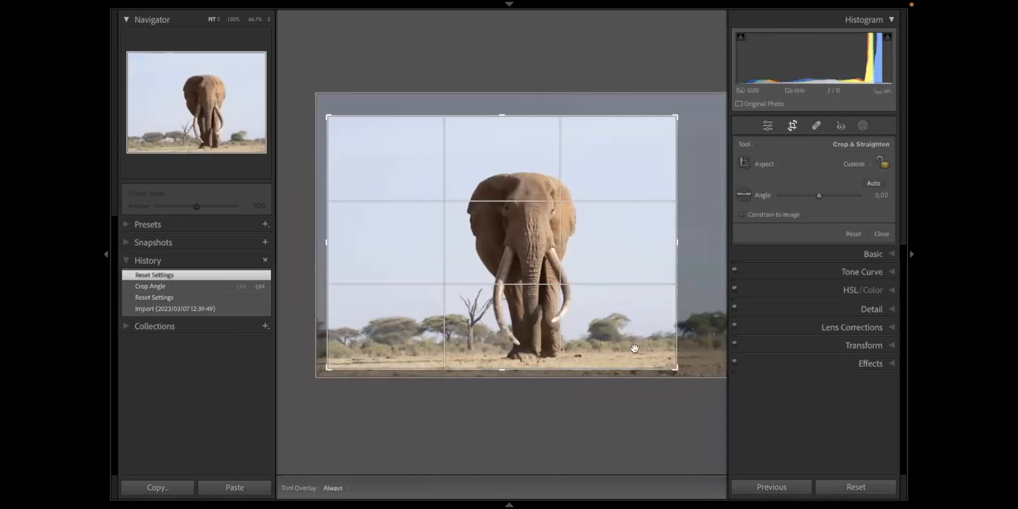
click(856, 486)
- Try straightening the photo at an angle of -2.20, and re-straighten it along the horizon to 1.59
mouse_move(716, 394)
mouse_down()
mouse_move(702, 399)
mouse_move(714, 380)
mouse_up()
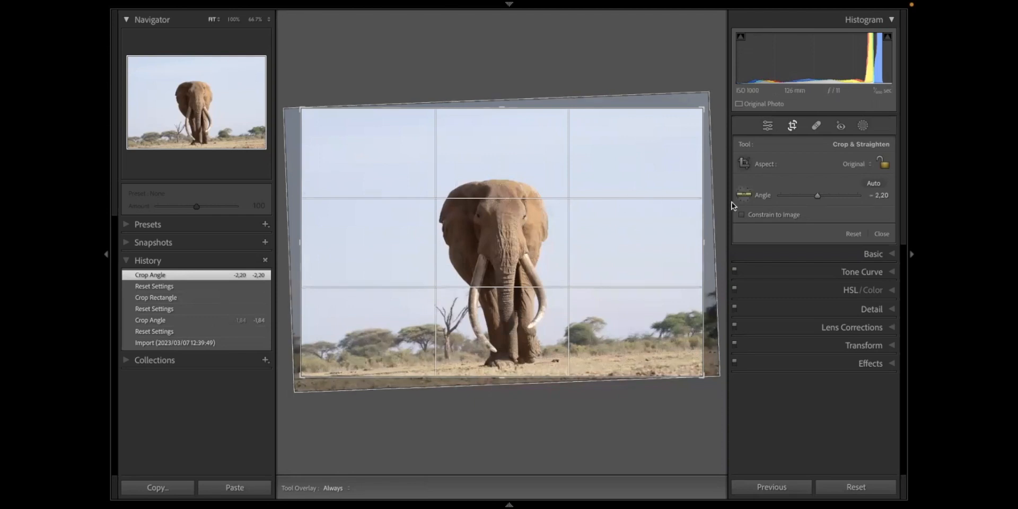
key(Return)
key(r)
click(746, 193)
drag(327, 368, 691, 344)
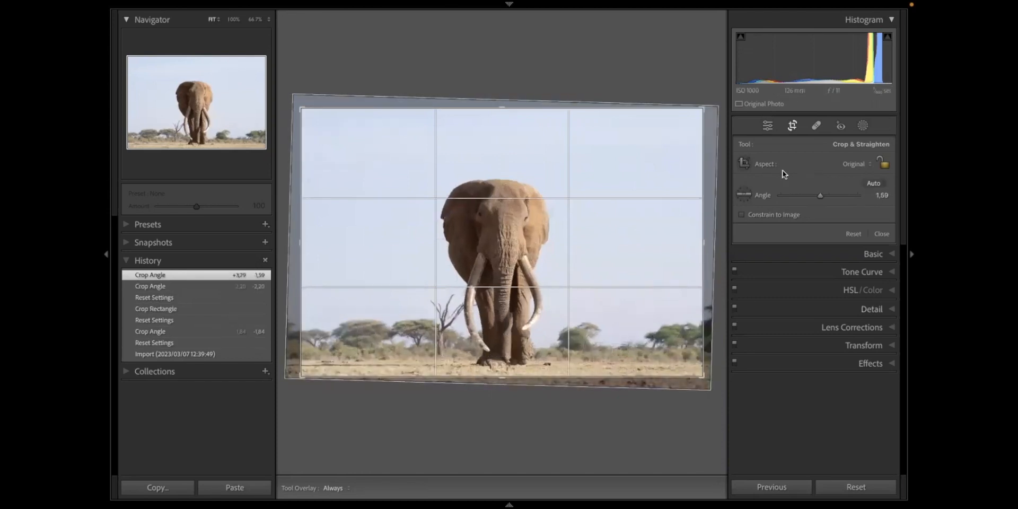
- View the crop aspect options, try rotating the photo to an angle of 14.58, and reset the crop
click(866, 163)
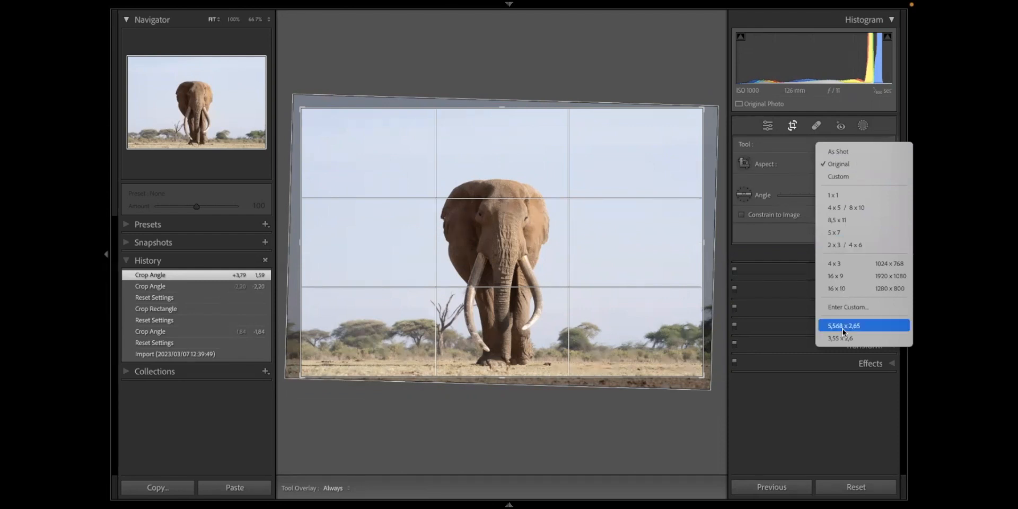
click(809, 162)
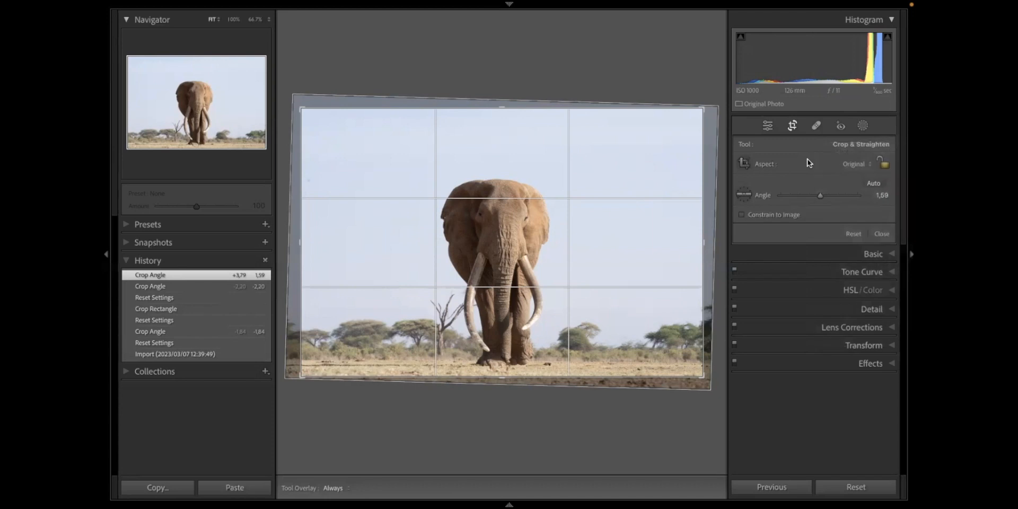
mouse_move(819, 197)
mouse_down()
mouse_move(805, 198)
mouse_move(831, 197)
mouse_up()
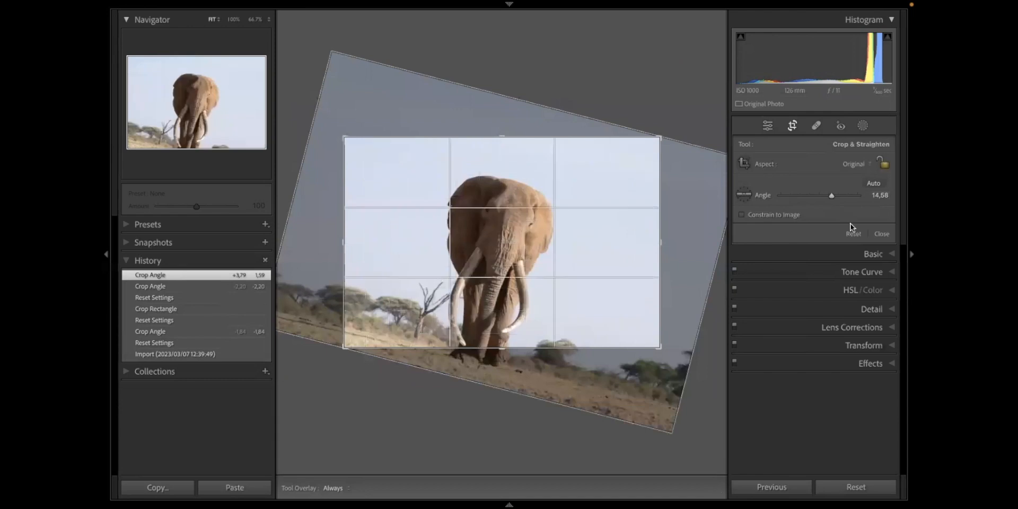
click(854, 233)
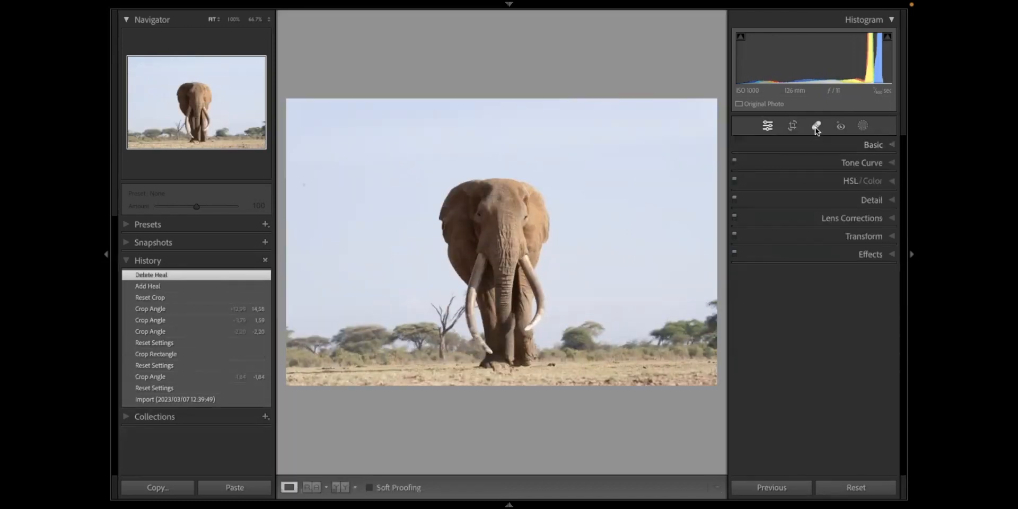
- Set up the healing brush in Heal mode with size 84, feather 0 and opacity 100
click(816, 129)
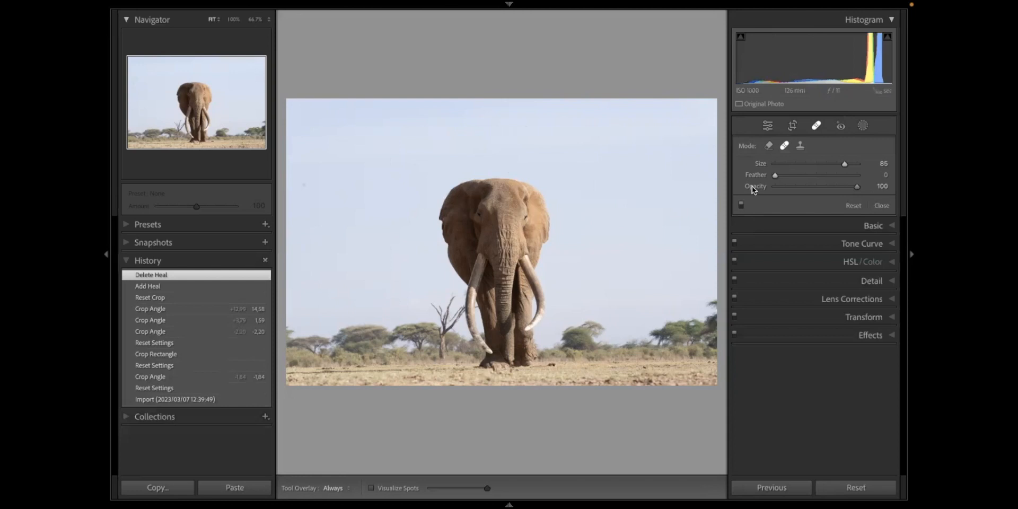
mouse_move(830, 162)
mouse_down()
mouse_move(839, 166)
mouse_move(804, 166)
mouse_move(841, 172)
mouse_move(831, 172)
mouse_up()
scroll(646, 181, down, 3)
scroll(646, 181, up, 5)
scroll(647, 181, down, 5)
scroll(646, 182, up, 5)
scroll(646, 181, up, 2)
scroll(646, 181, down, 4)
scroll(647, 181, up, 3)
scroll(646, 182, down, 4)
scroll(647, 182, up, 5)
mouse_move(777, 176)
mouse_down()
mouse_move(848, 173)
mouse_move(740, 172)
mouse_up()
drag(826, 189, 750, 189)
drag(889, 187, 907, 186)
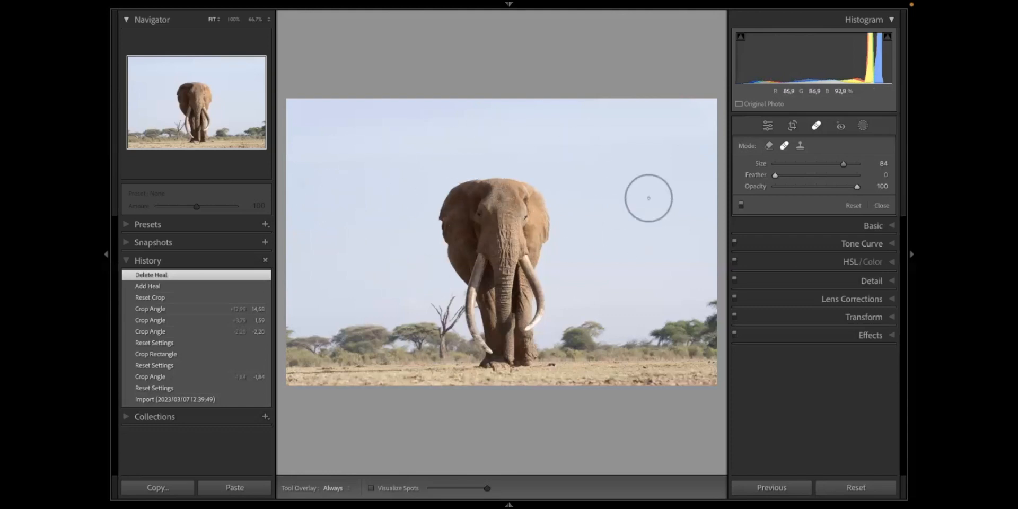
- Inspect the sky beside the elephant for dust spots and turn on Visualize Spots
click(302, 186)
drag(453, 146, 250, 261)
drag(502, 310, 301, 201)
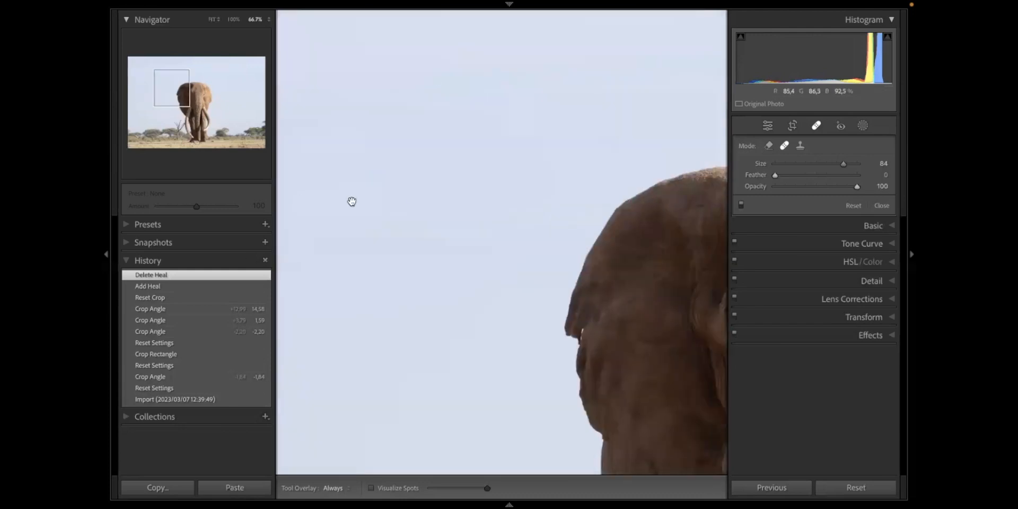
click(417, 198)
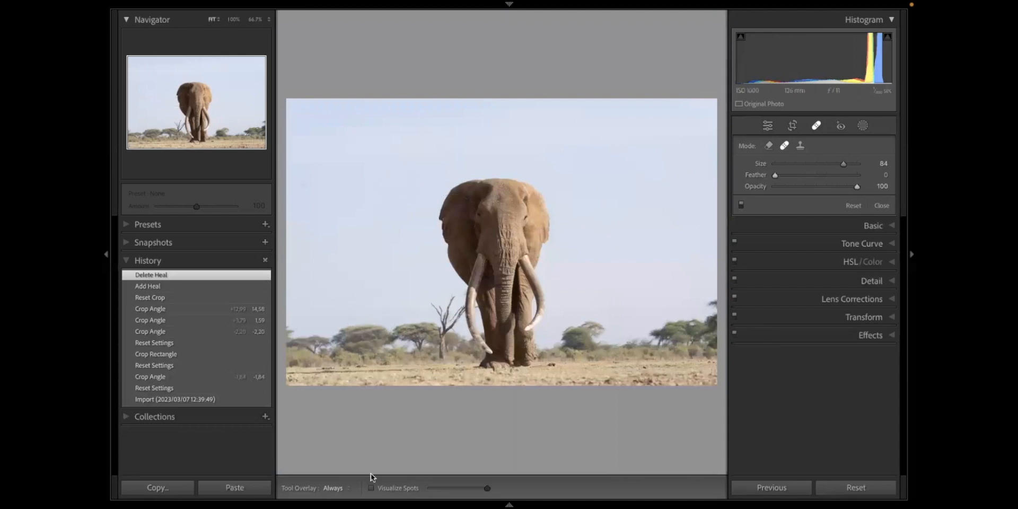
click(370, 488)
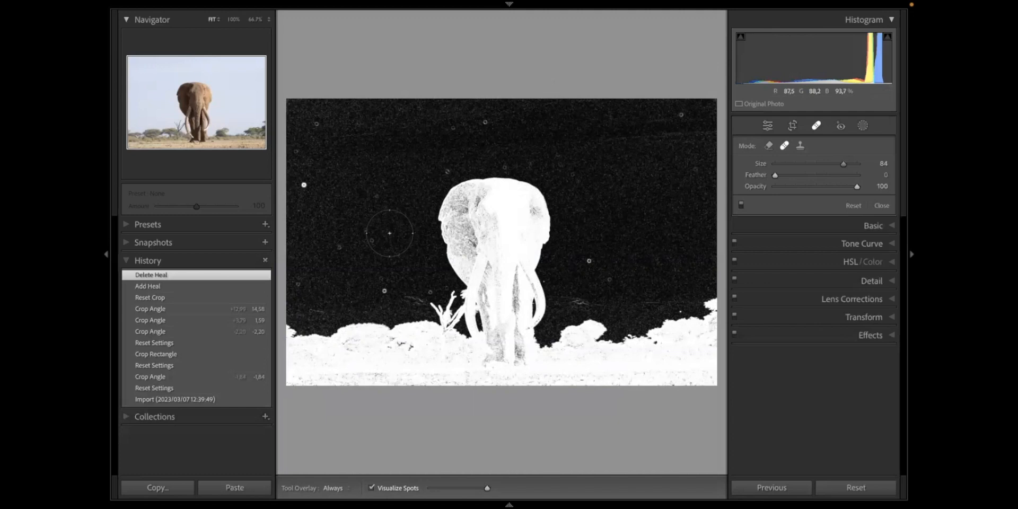
- Heal nine dust spots across the sky with the brush at size 76, and turn off Visualize Spots
scroll(389, 234, down, 5)
scroll(385, 280, up, 4)
click(385, 291)
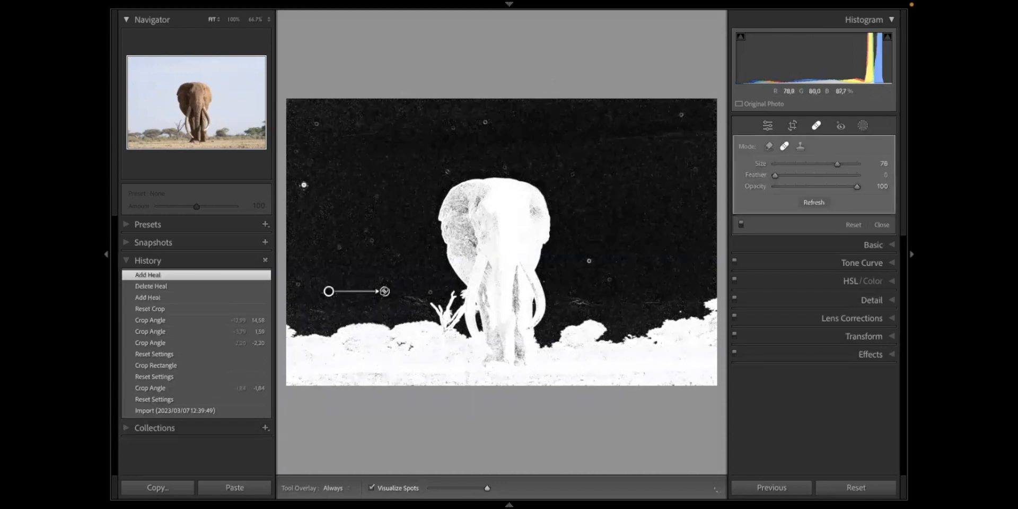
click(485, 122)
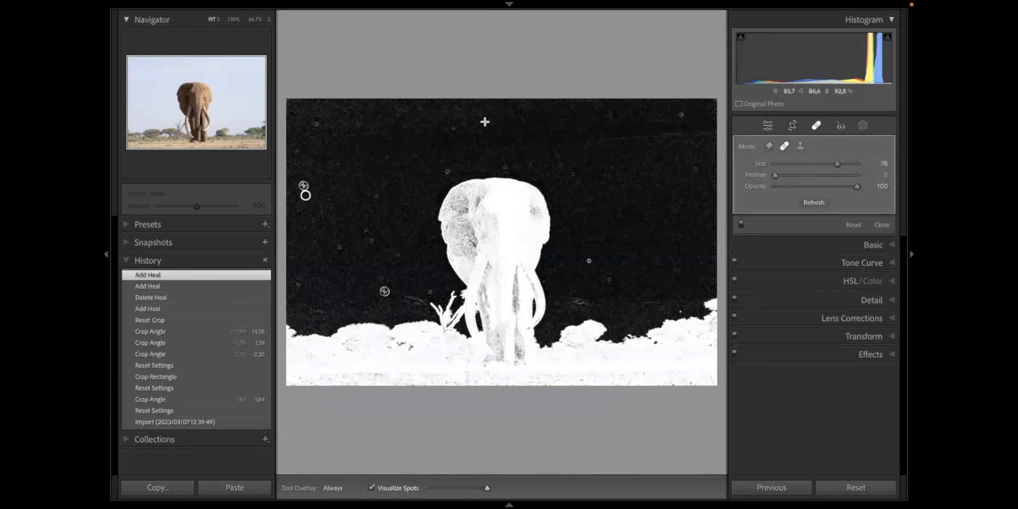
click(589, 259)
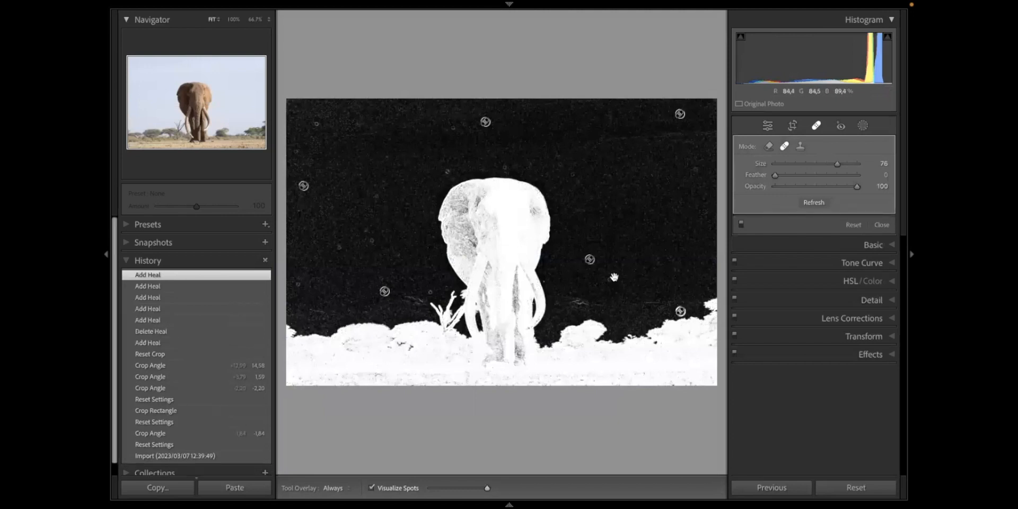
click(680, 312)
click(610, 279)
click(470, 171)
click(316, 124)
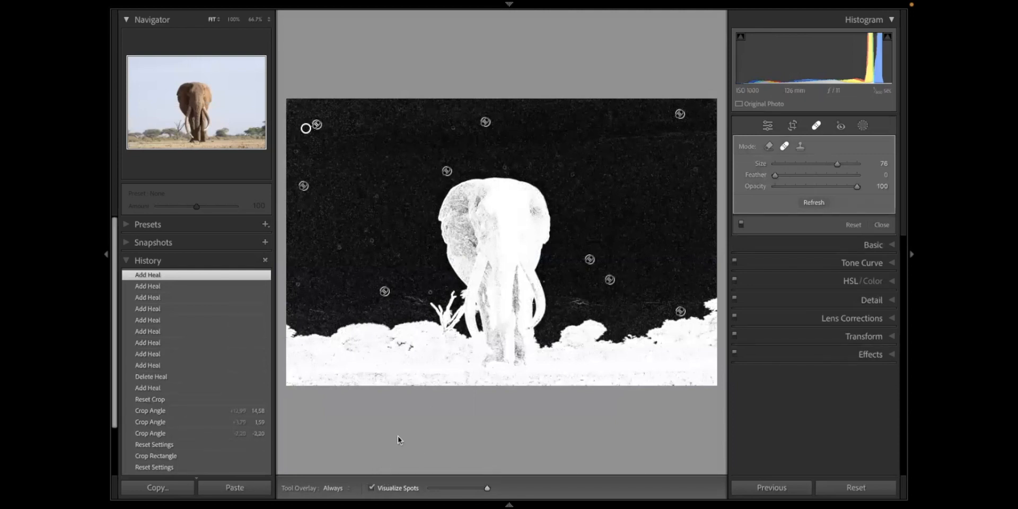
key(a)
key(a)
key(a)
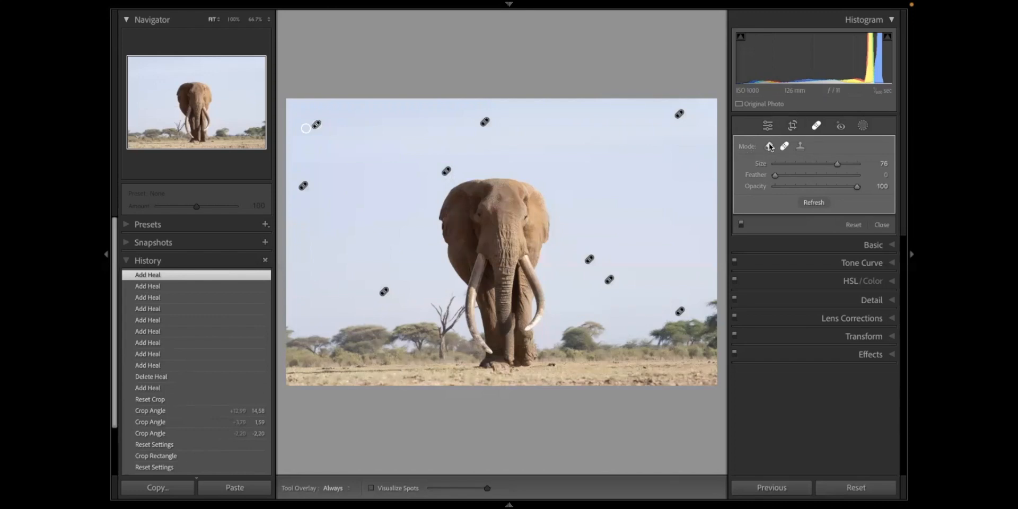
- Try cloning sky over the curve of the elephant's right-hand tusk with a size 78 brush and reposition the clone source
click(800, 148)
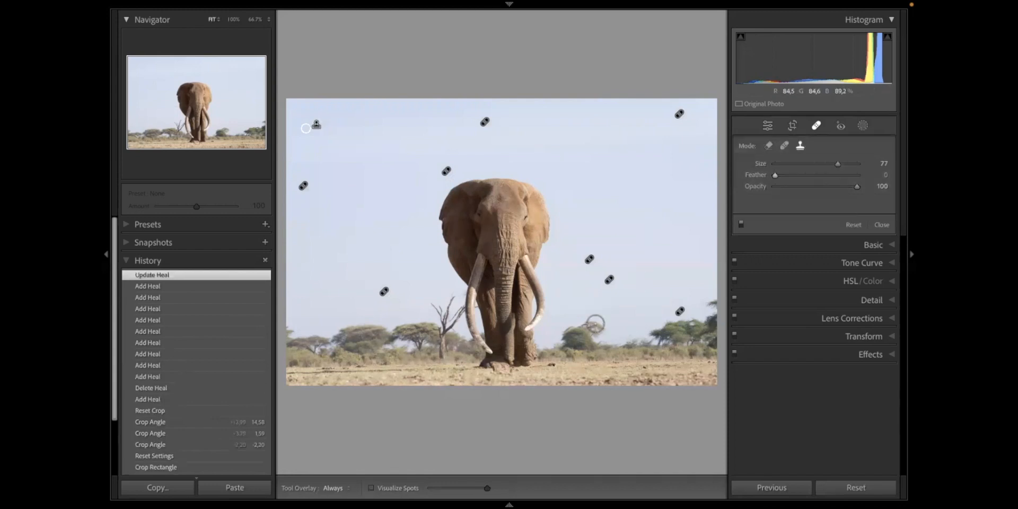
click(574, 305)
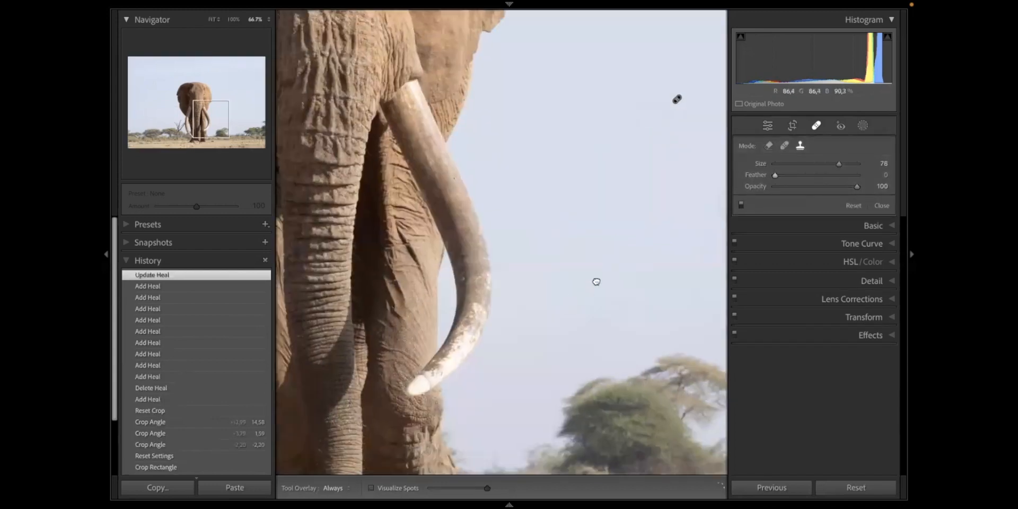
click(489, 299)
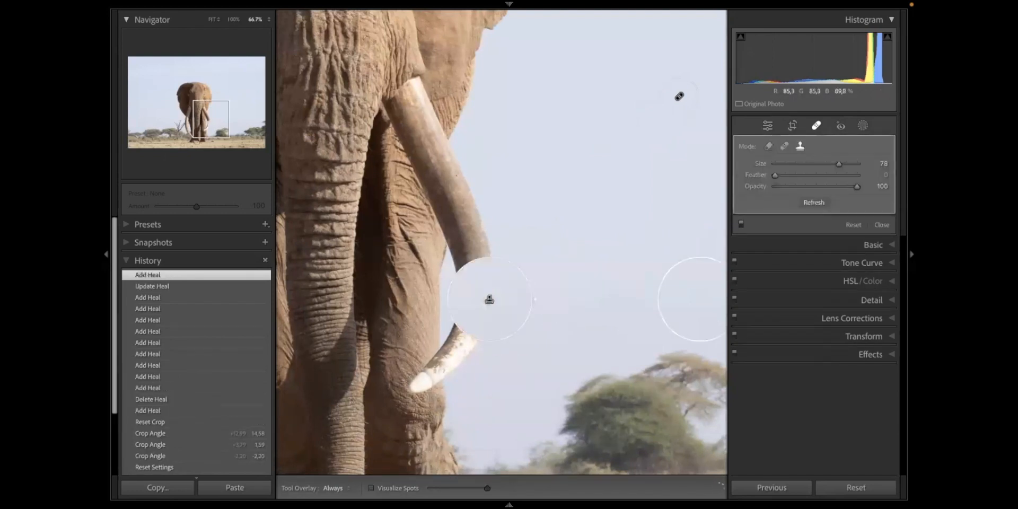
drag(695, 297, 623, 383)
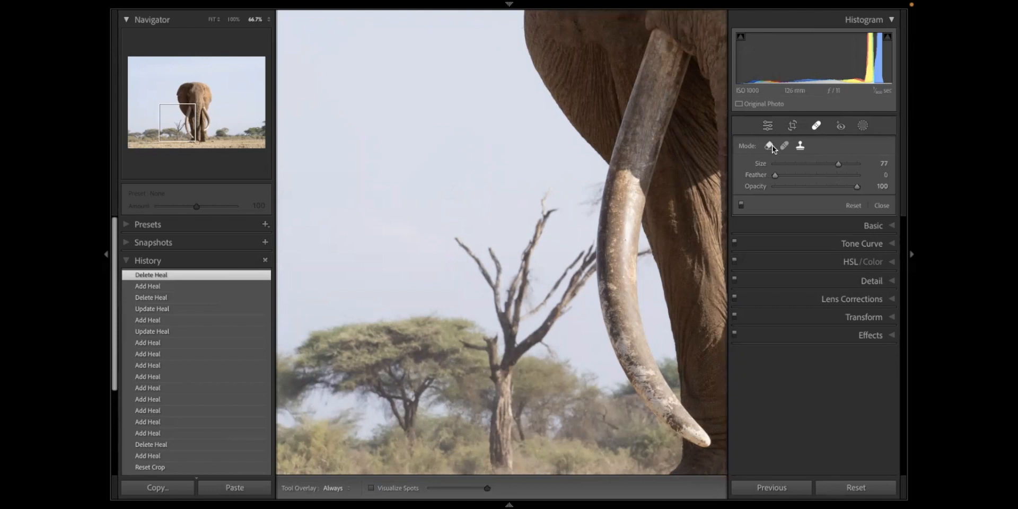
- Try erasing the dead tree's branches beside the tusk with content-aware Remove at size 77, and delete that correction
click(769, 146)
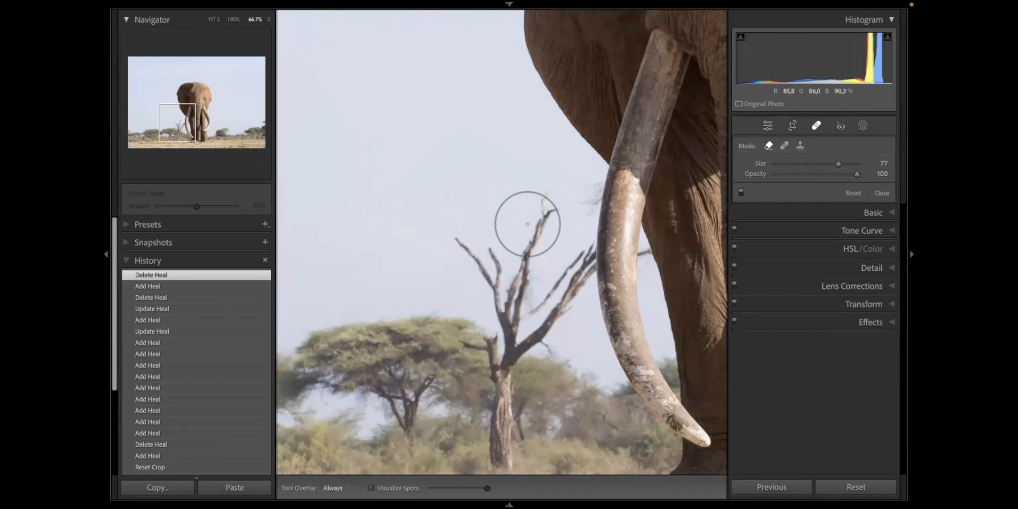
click(511, 321)
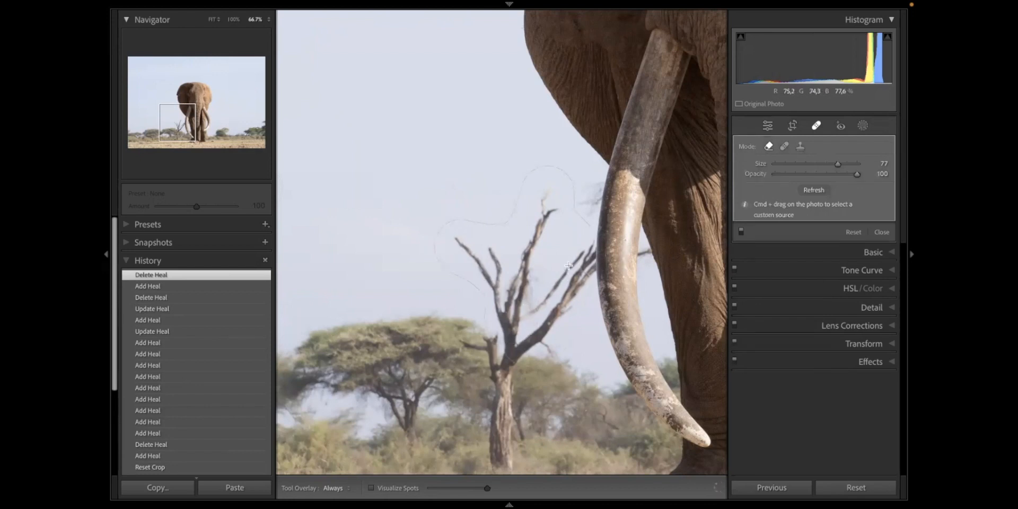
click(570, 239)
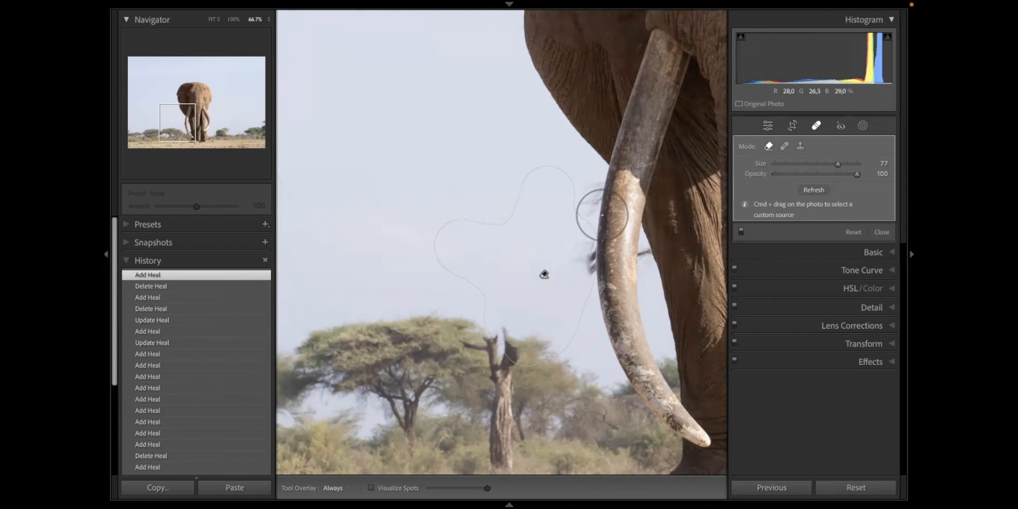
key(Delete)
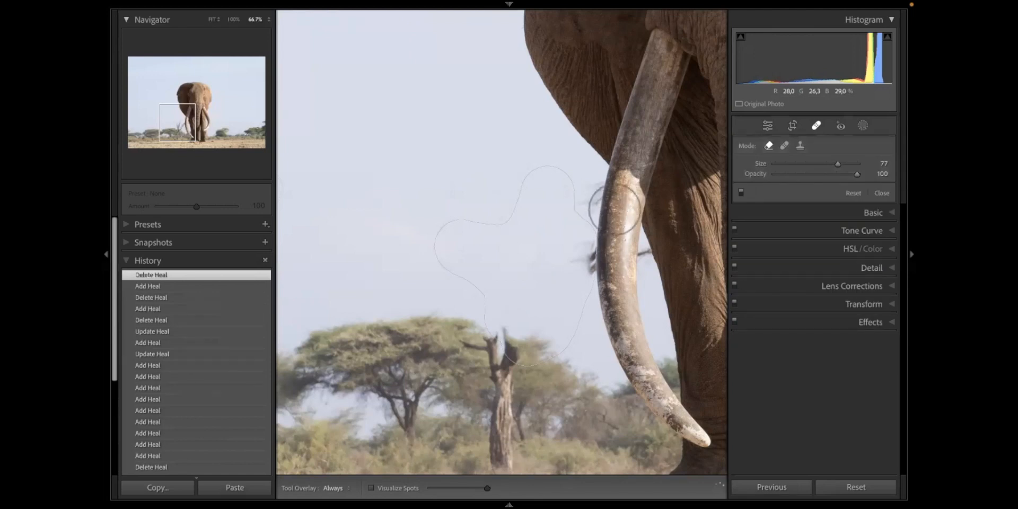
- Try healing over the dead tree's branches at size 77 with refreshed sample sources, and delete that heal
click(785, 147)
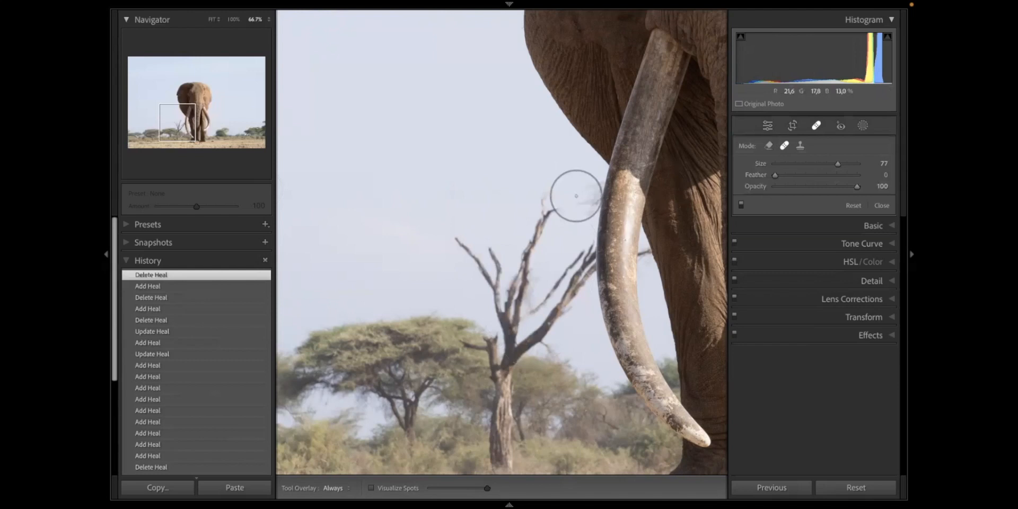
click(548, 196)
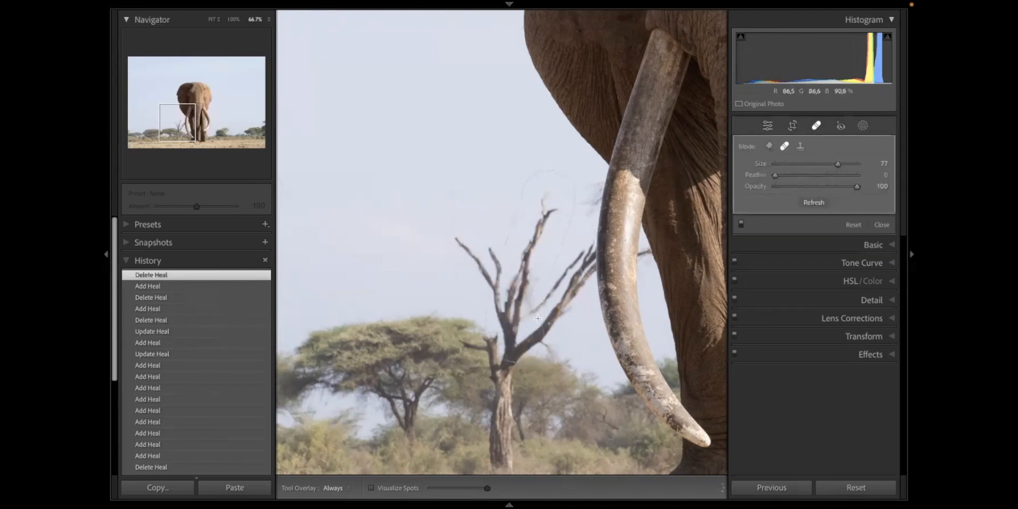
drag(563, 291, 569, 267)
drag(414, 197, 495, 167)
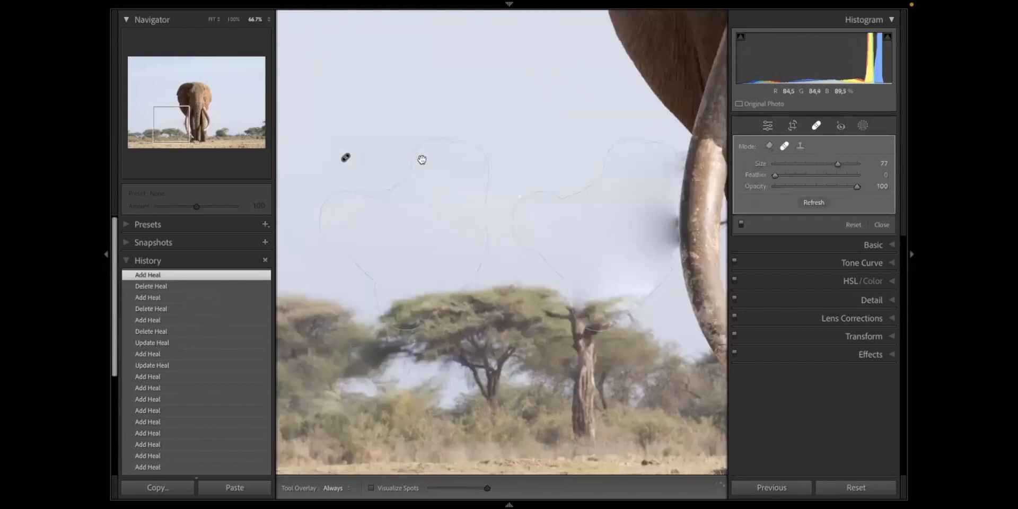
key(slash)
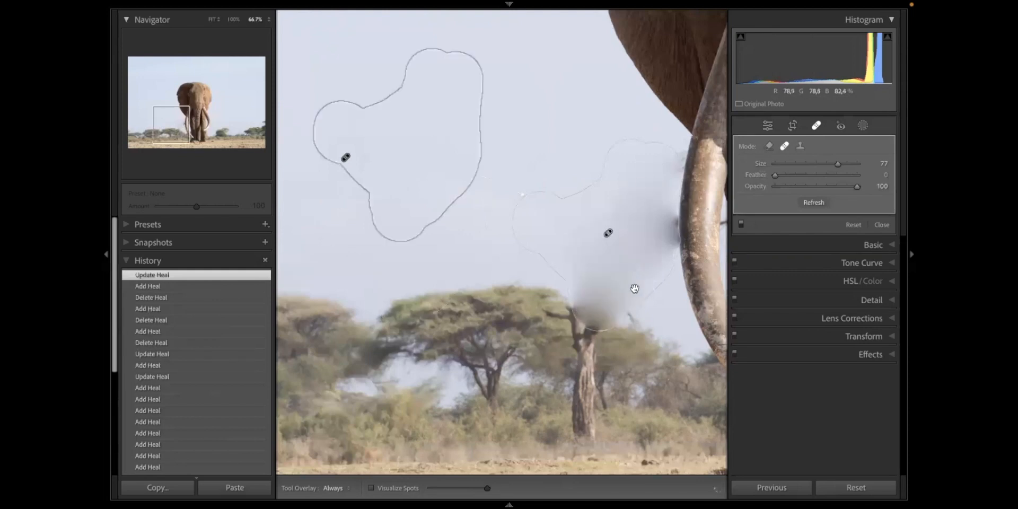
key(slash)
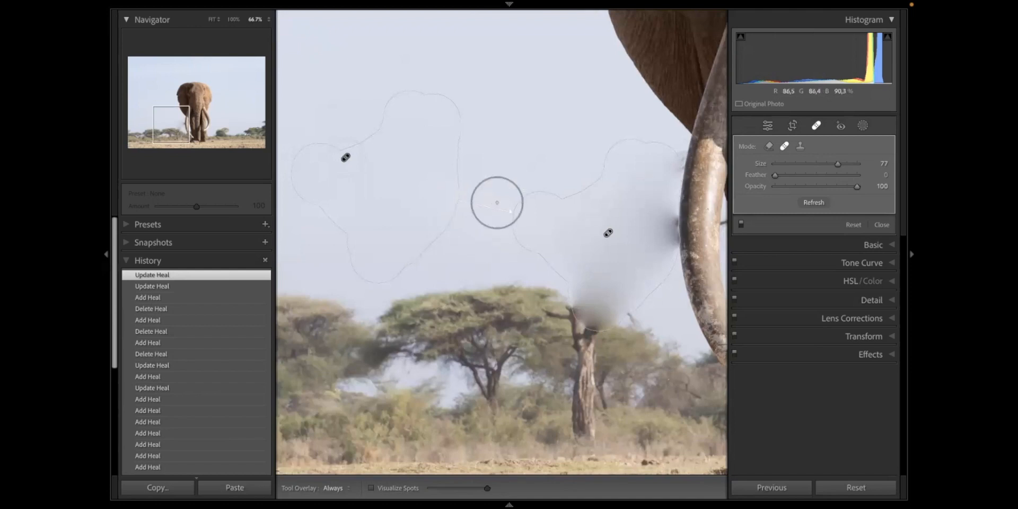
key(Delete)
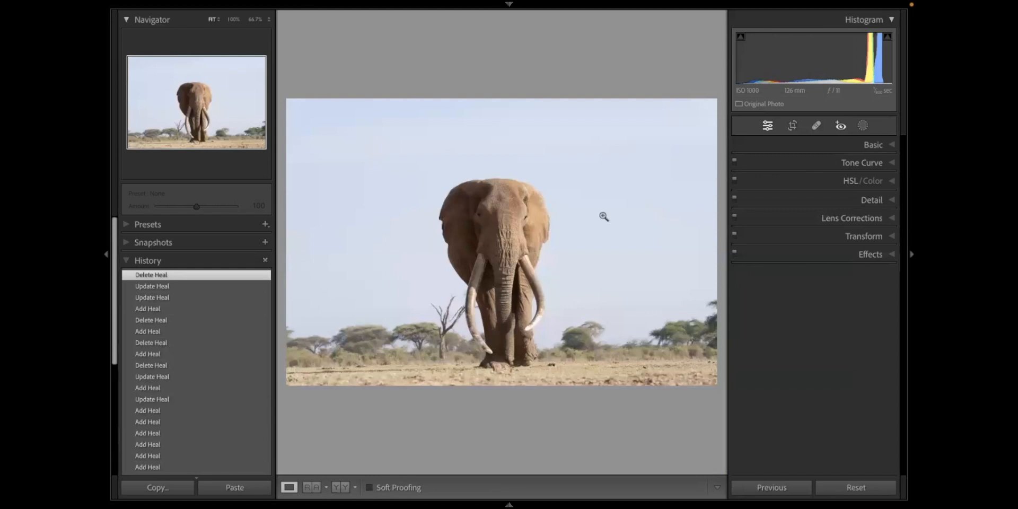
- Examine the elephant's head and eyes up close
click(512, 221)
drag(597, 207, 629, 208)
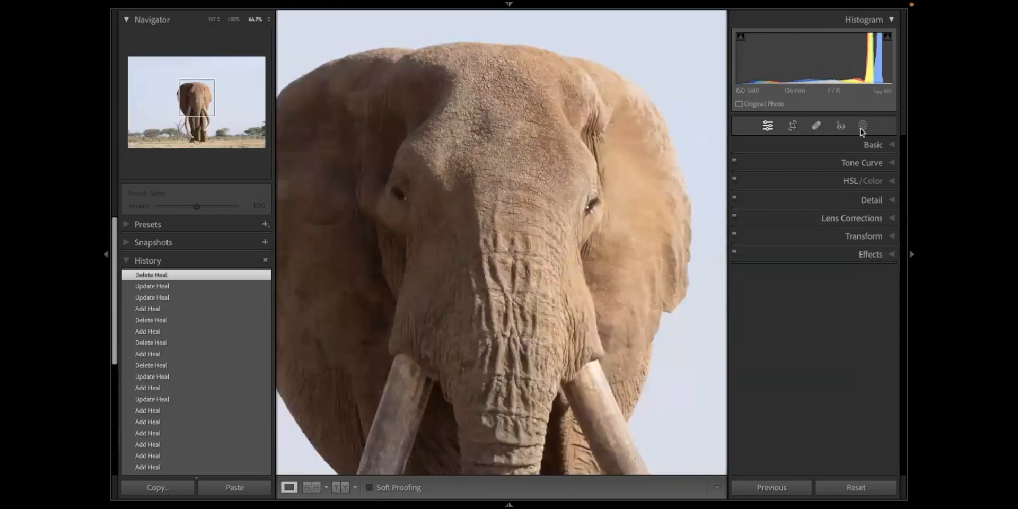
- Try Red Eye Correction on the elephant's left-hand eye twice in Red Eye mode, dismiss the alerts and return to the full photo
click(839, 126)
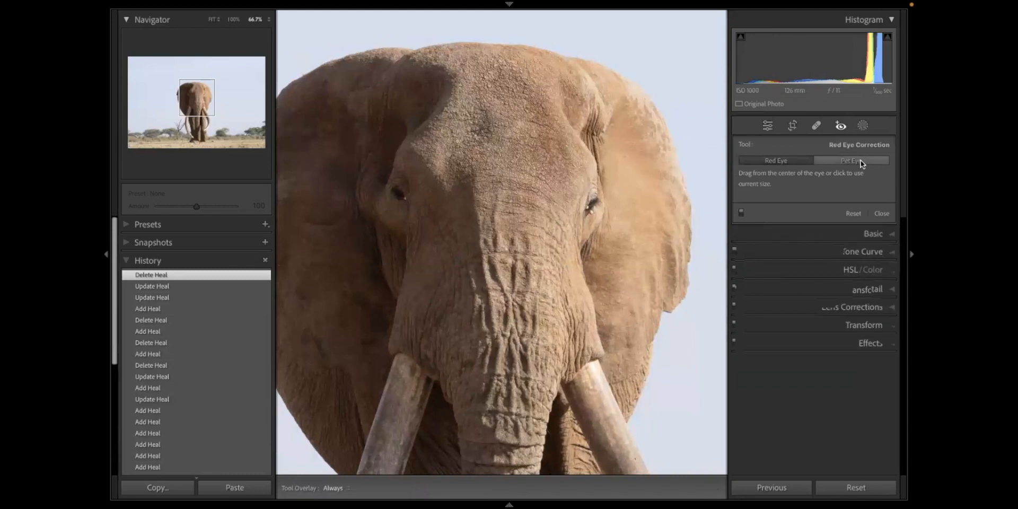
click(399, 194)
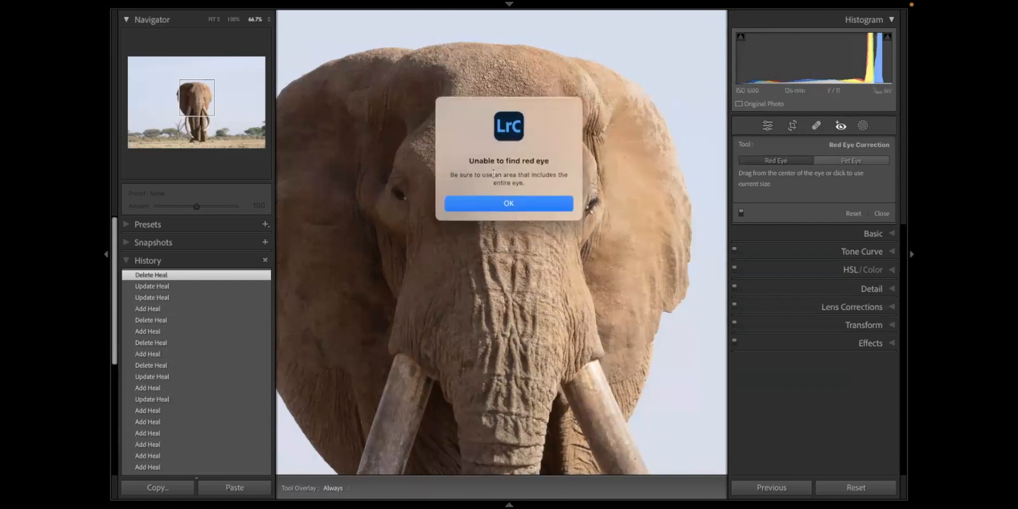
click(513, 204)
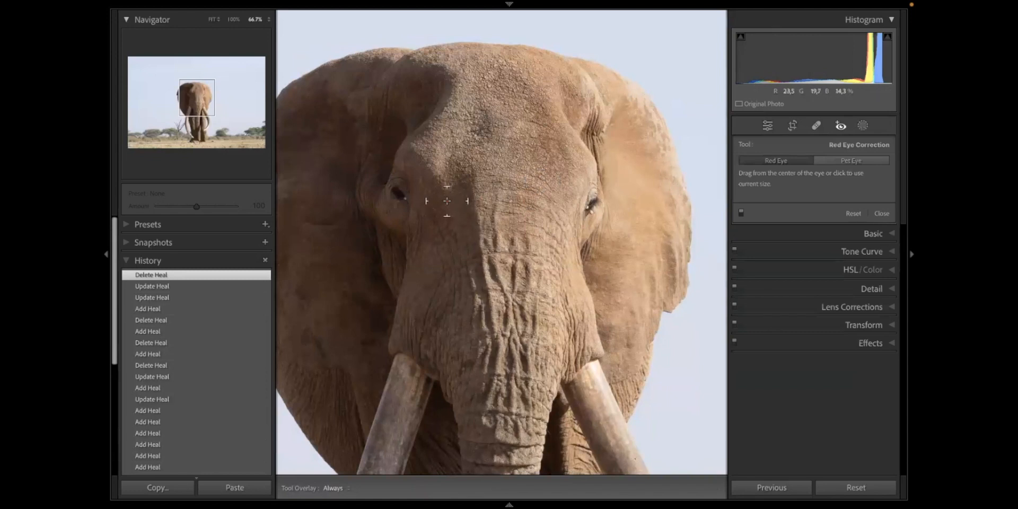
scroll(447, 202, up, 3)
click(787, 159)
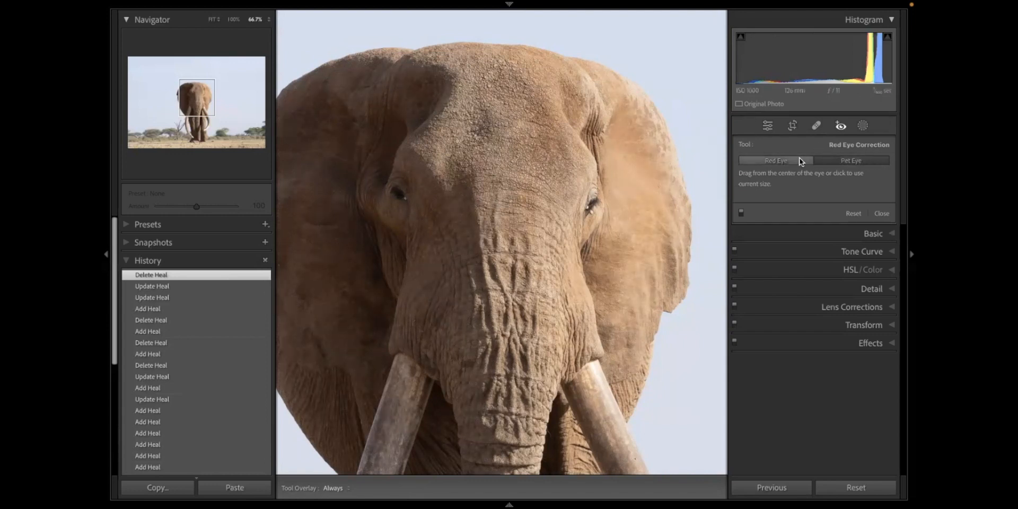
click(398, 195)
click(521, 213)
key(z)
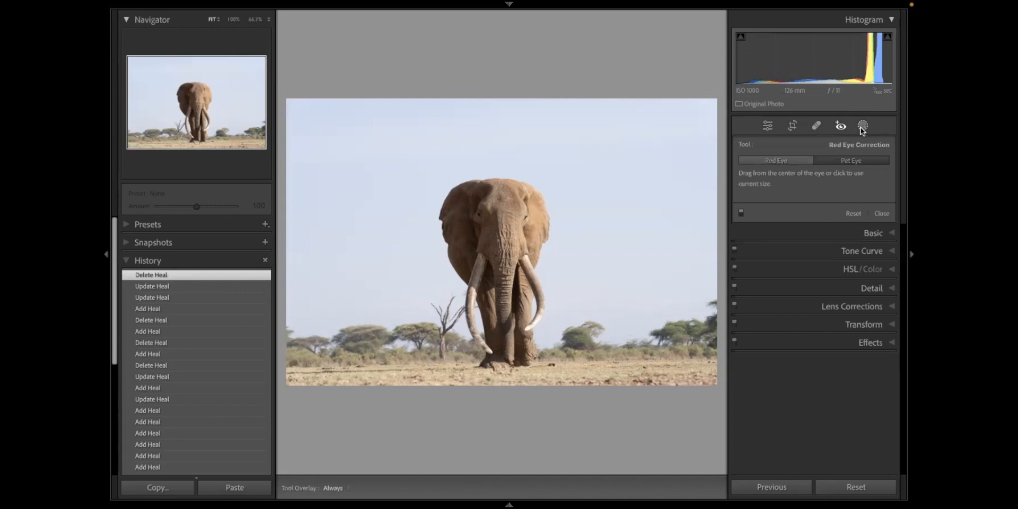
- Mask the elephant with Select Subject
click(862, 126)
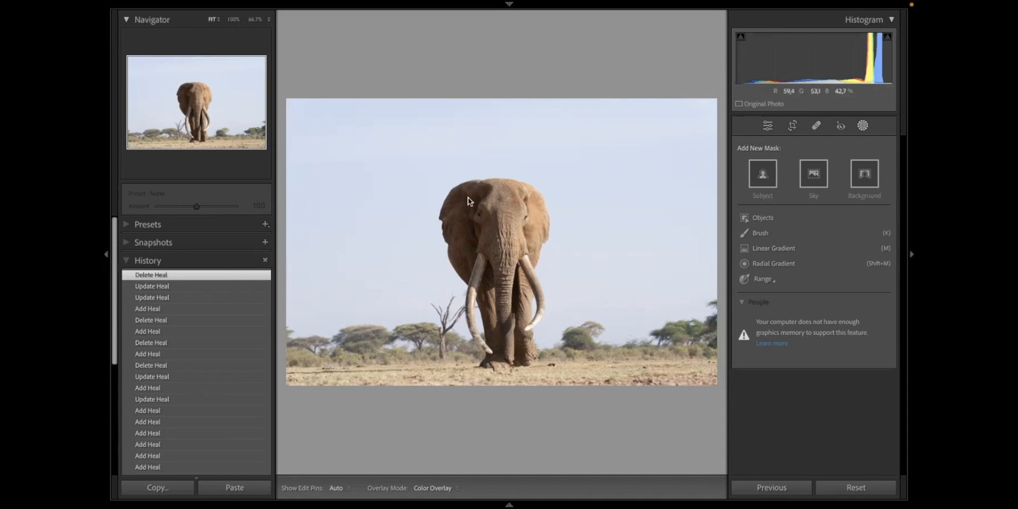
click(763, 178)
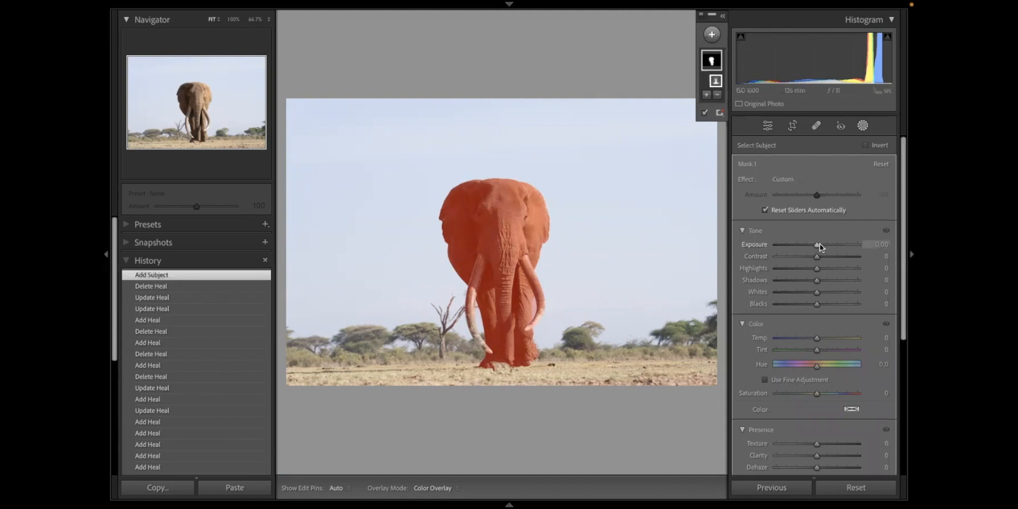
- Try a darker exposure and warmer and cooler temperatures on the elephant mask, and reset the adjustments
drag(820, 244, 804, 243)
double_click(803, 244)
click(834, 338)
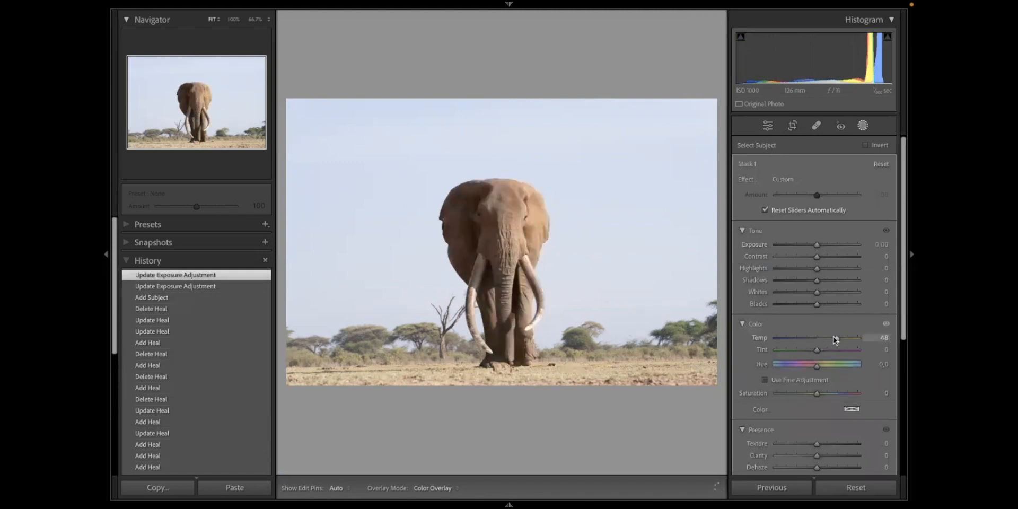
double_click(795, 338)
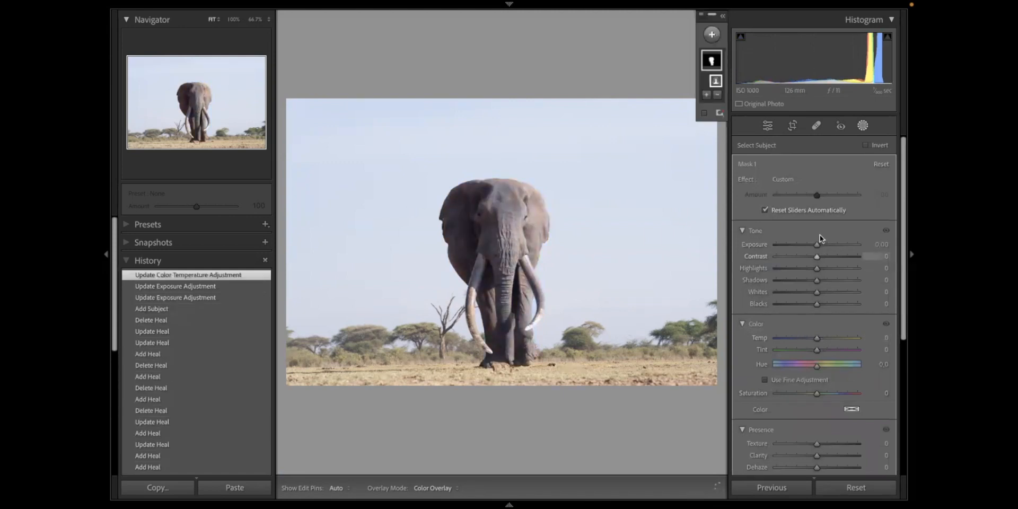
- Set the elephant mask's Clarity to 52, Texture to 36 and Shadows to 68
scroll(819, 234, down, 2)
click(837, 380)
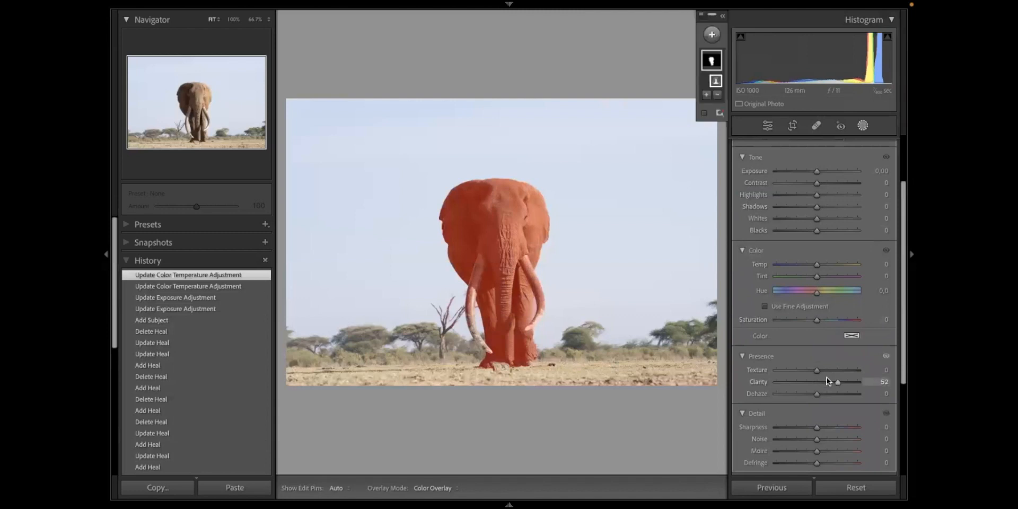
click(832, 370)
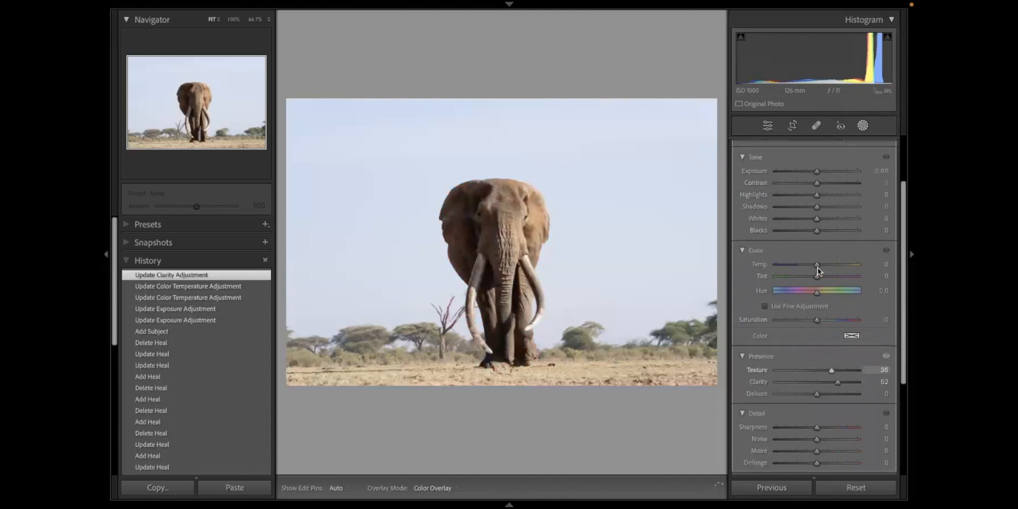
scroll(847, 204, up, 3)
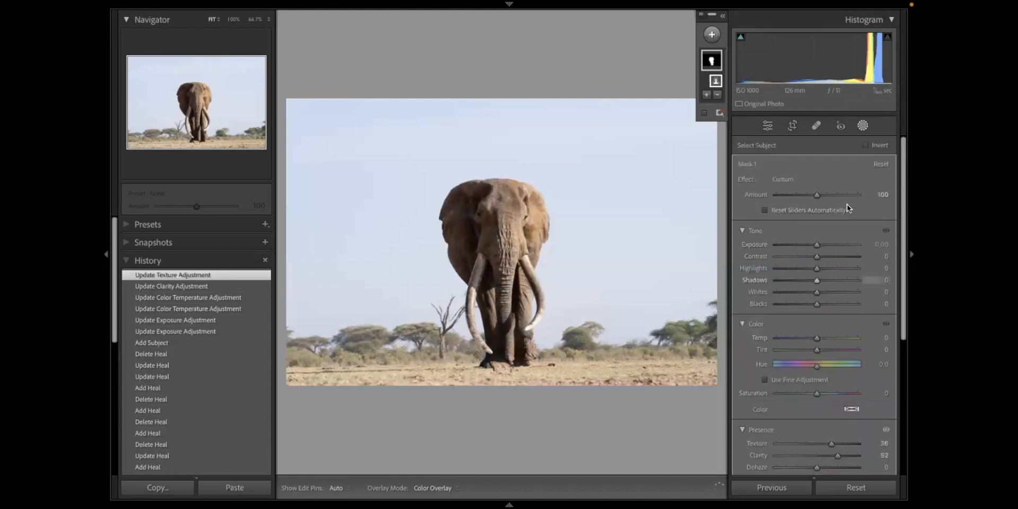
click(844, 279)
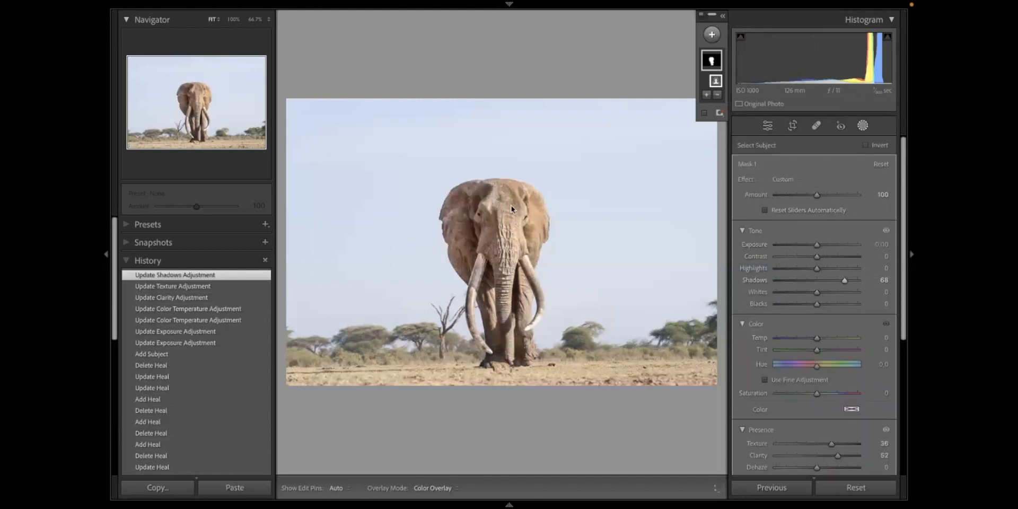
- Compare the elephant before and after its mask adjustments using the edit history, and check the mask's coverage with the color overlay
click(196, 359)
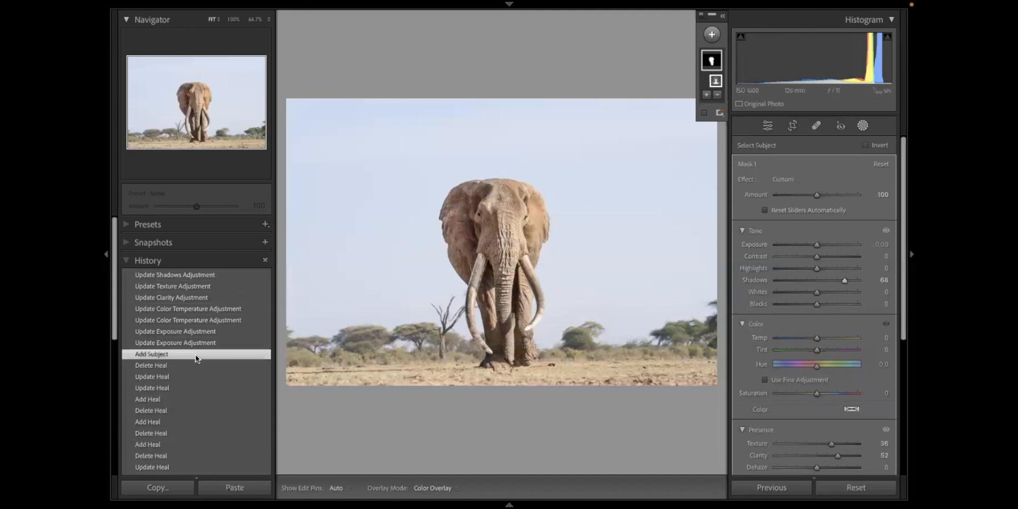
click(205, 275)
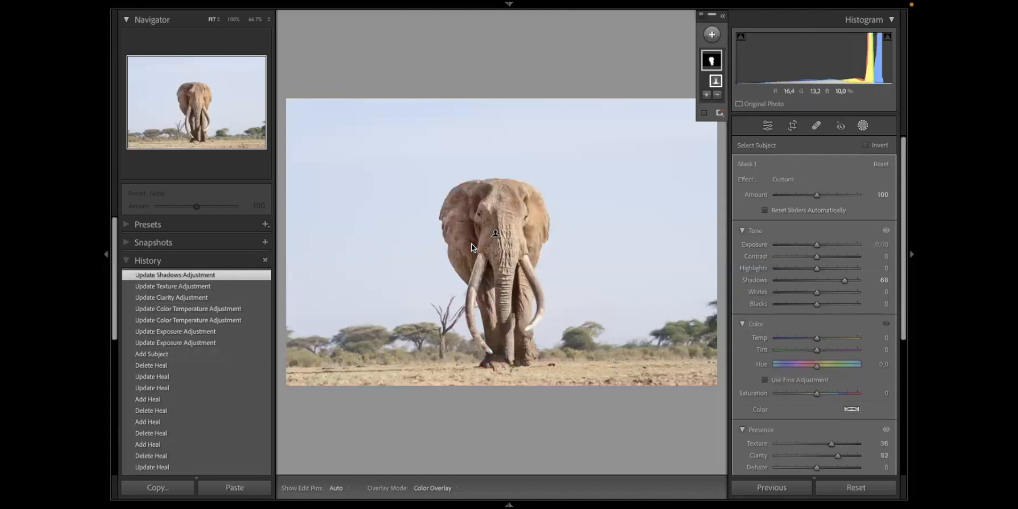
key(o)
key(o)
key(o)
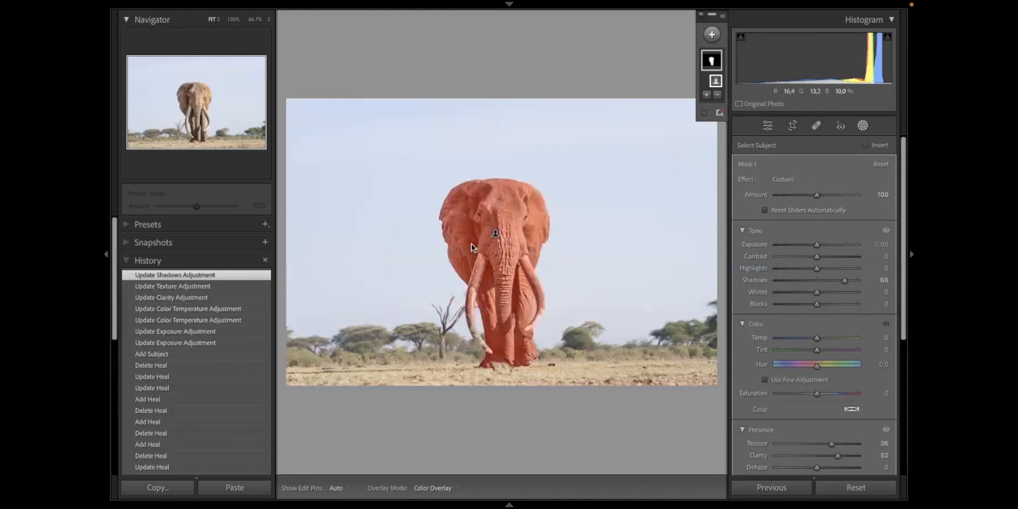
key(o)
click(704, 114)
click(207, 353)
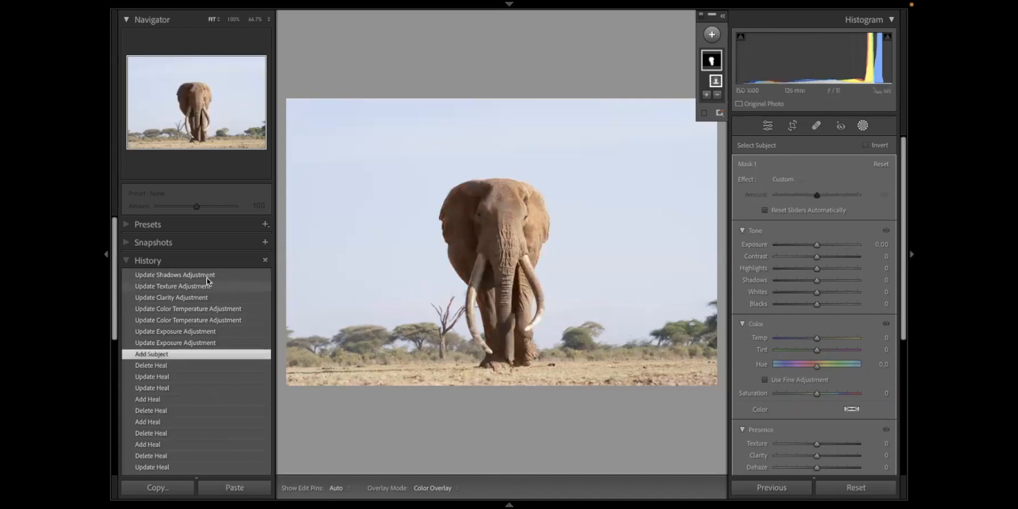
click(211, 275)
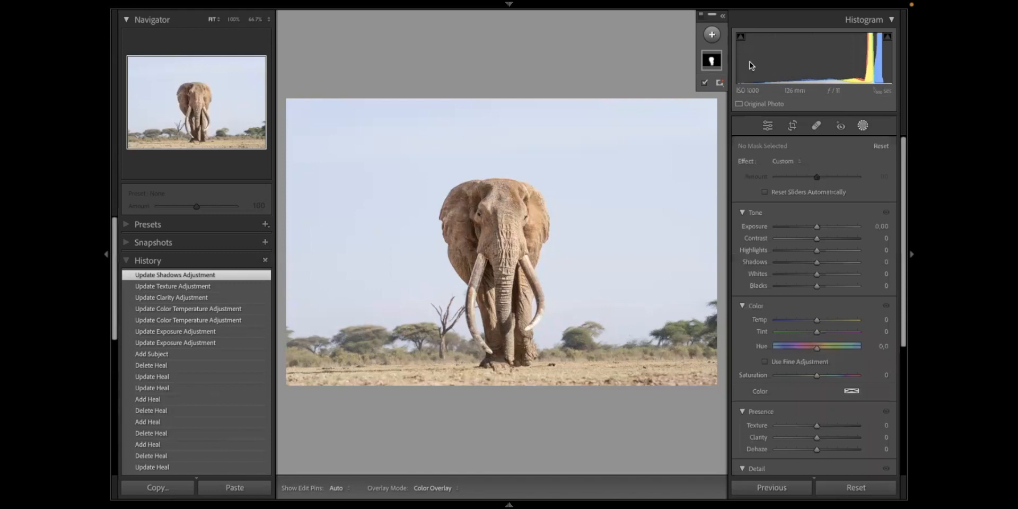
- Mask the sky with Select Sky, set Exposure -0.59, Contrast 44, Saturation 23, Clarity 32 and Dehaze 24, and compare before and after
click(712, 35)
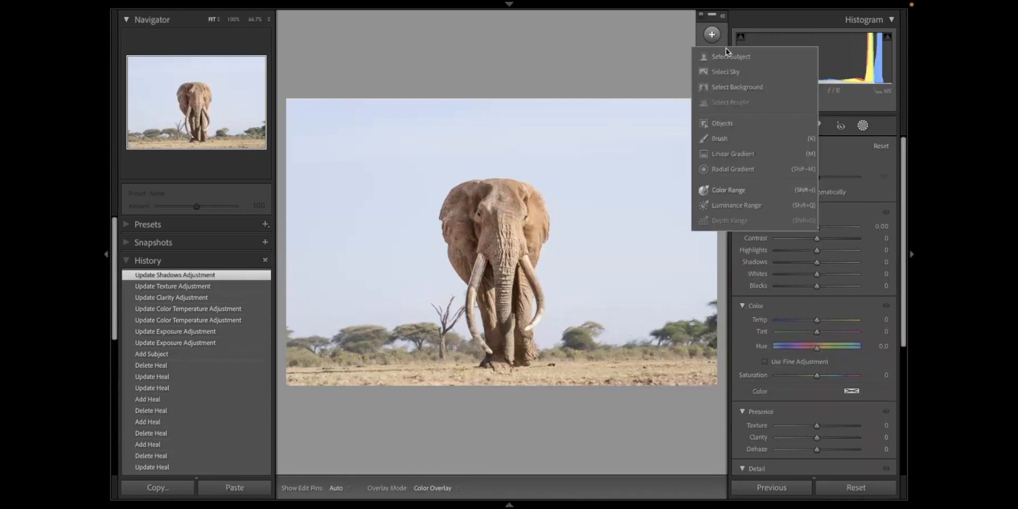
click(727, 71)
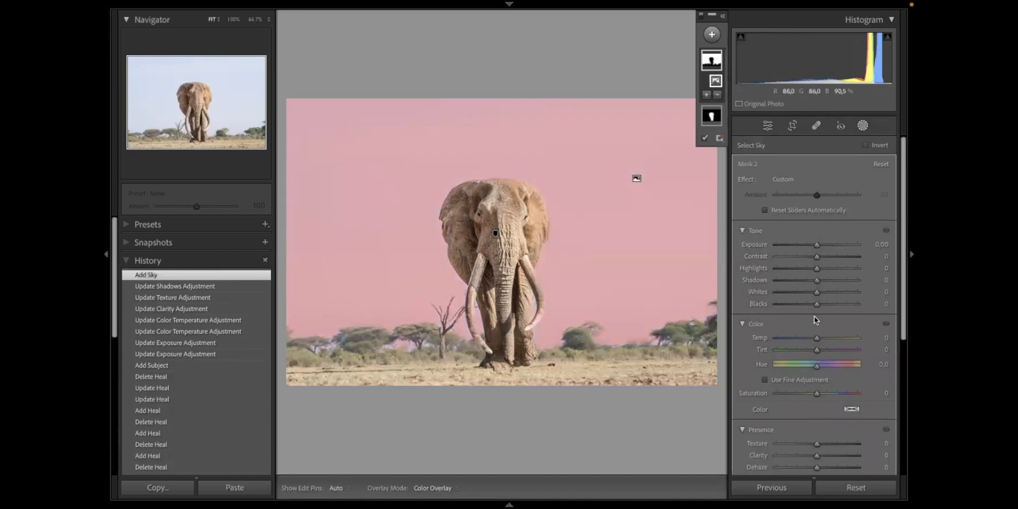
click(810, 244)
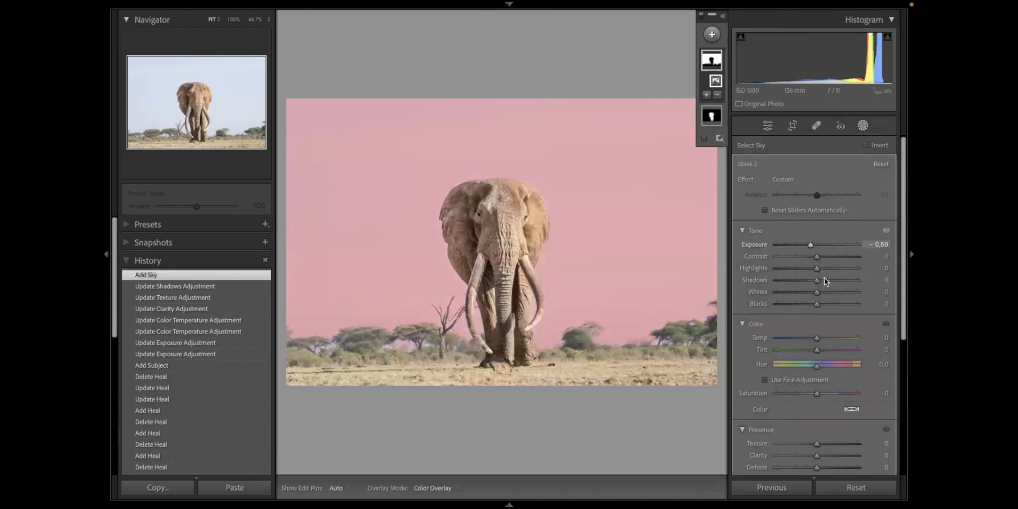
click(826, 467)
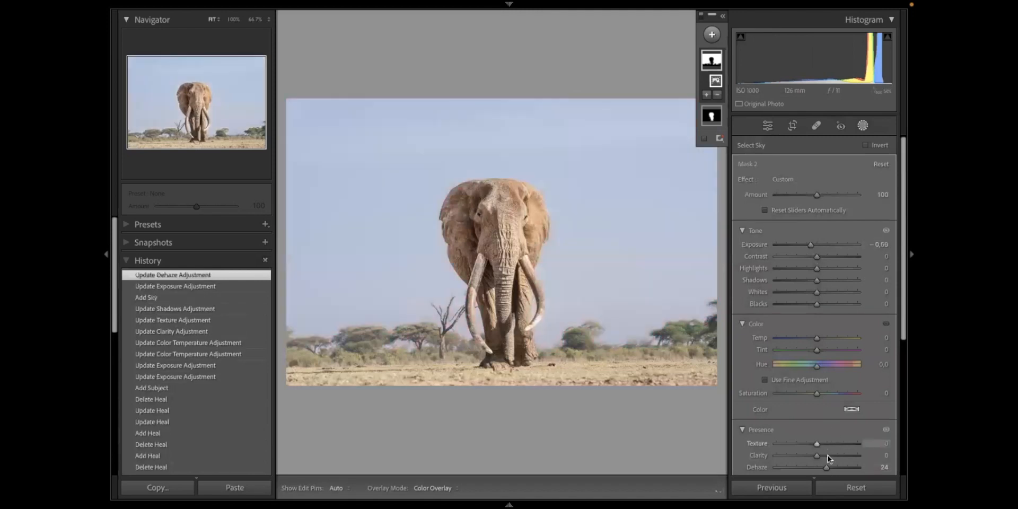
click(828, 455)
click(825, 393)
click(834, 257)
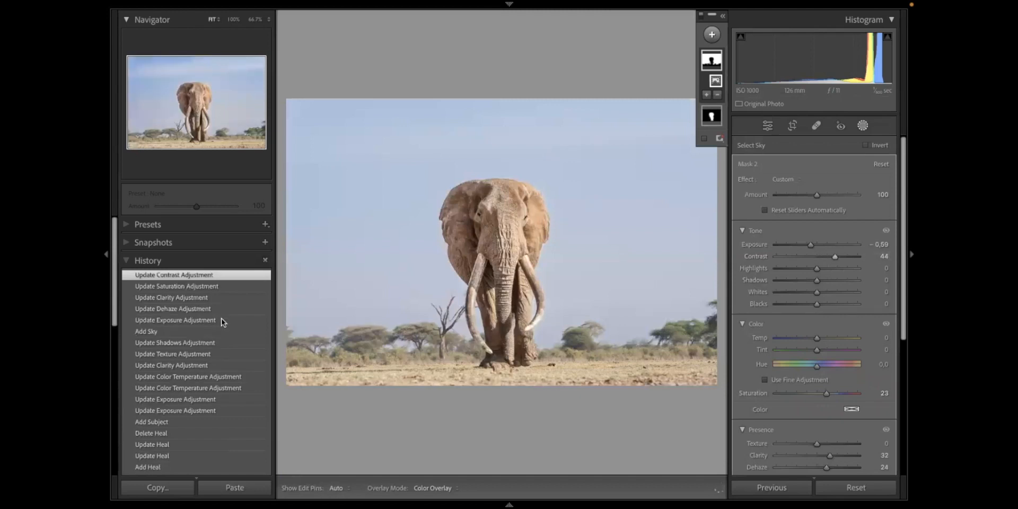
click(218, 330)
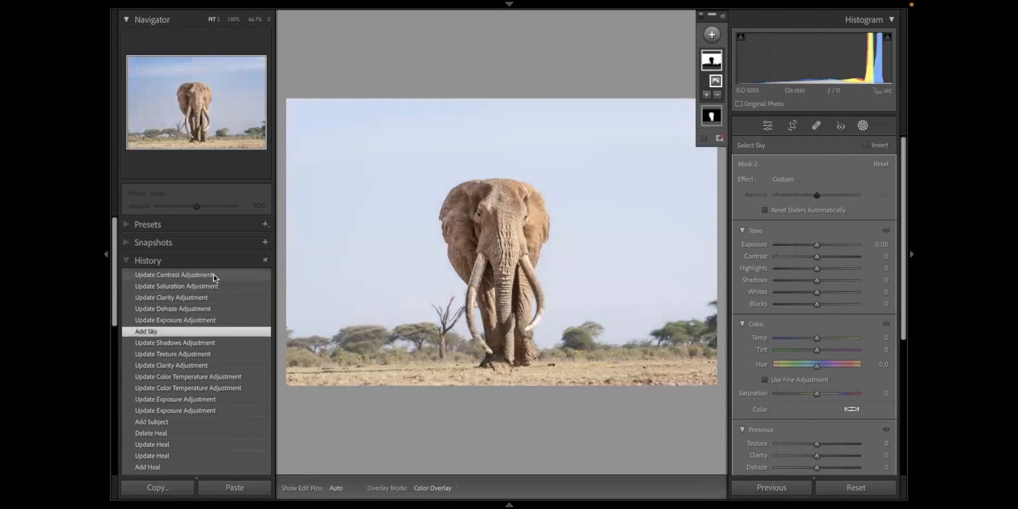
click(213, 274)
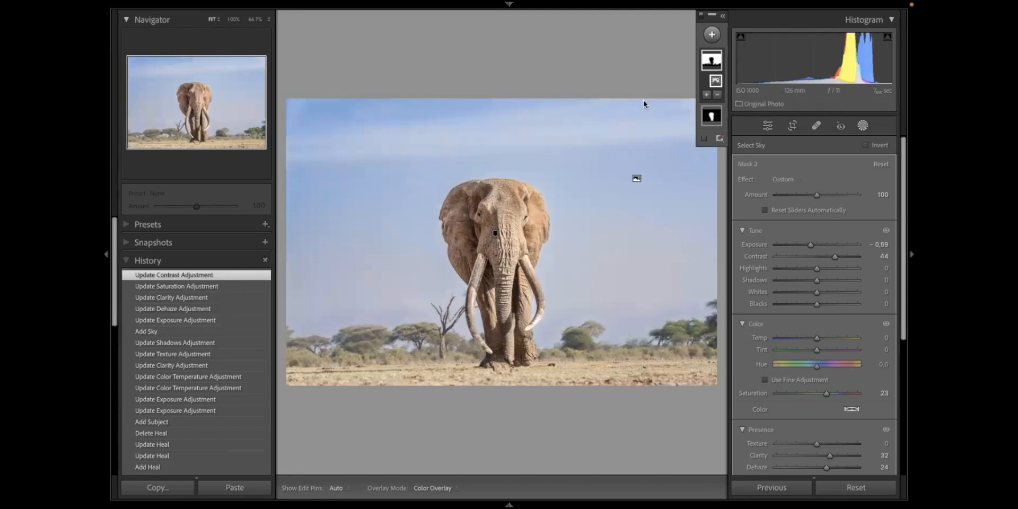
- Try a size 7.0 brush mask stroke in the sky beside the elephant with Exposure at -1.77, and reset that exposure
click(711, 34)
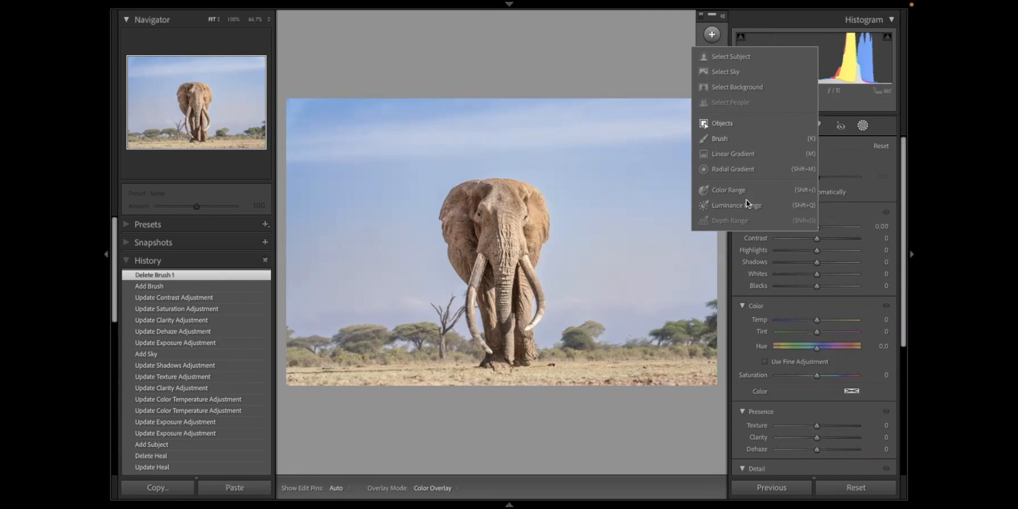
click(727, 144)
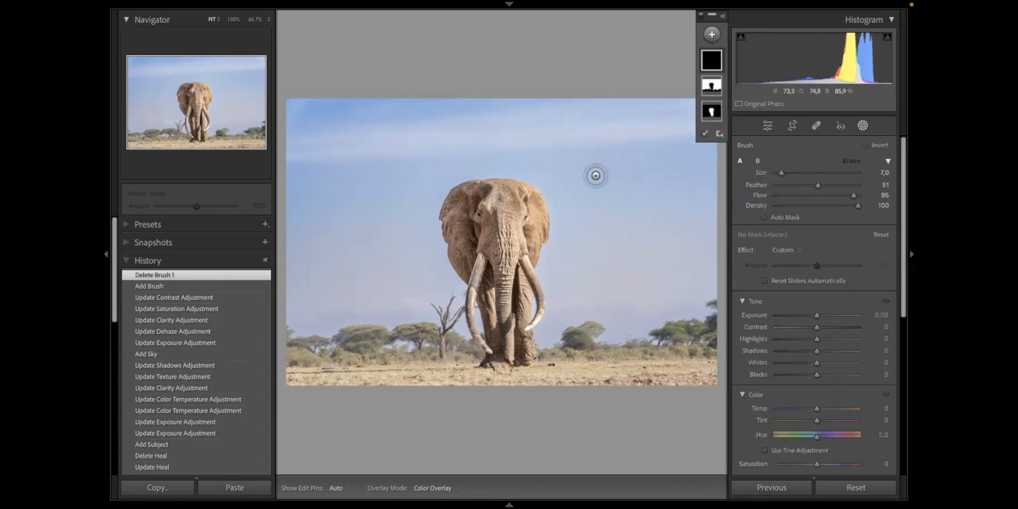
key(h)
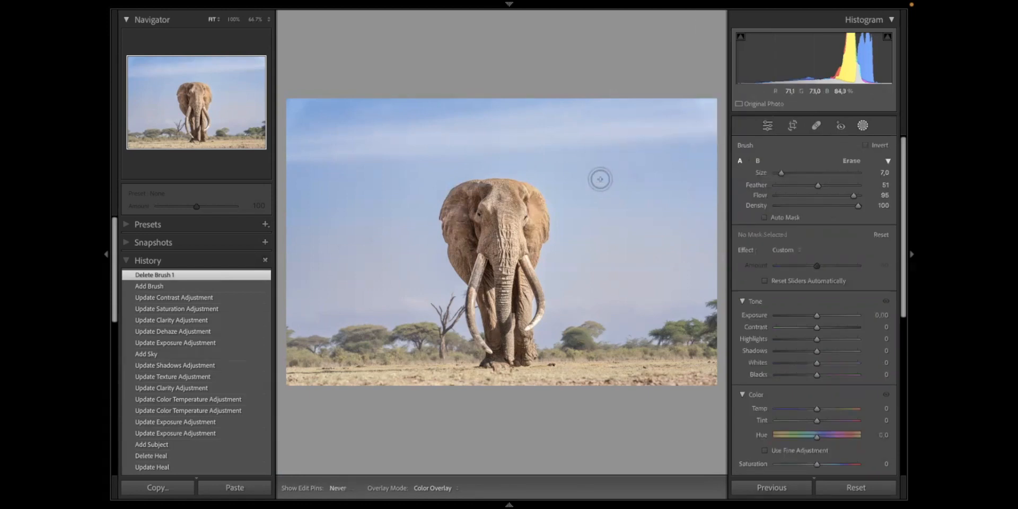
key(h)
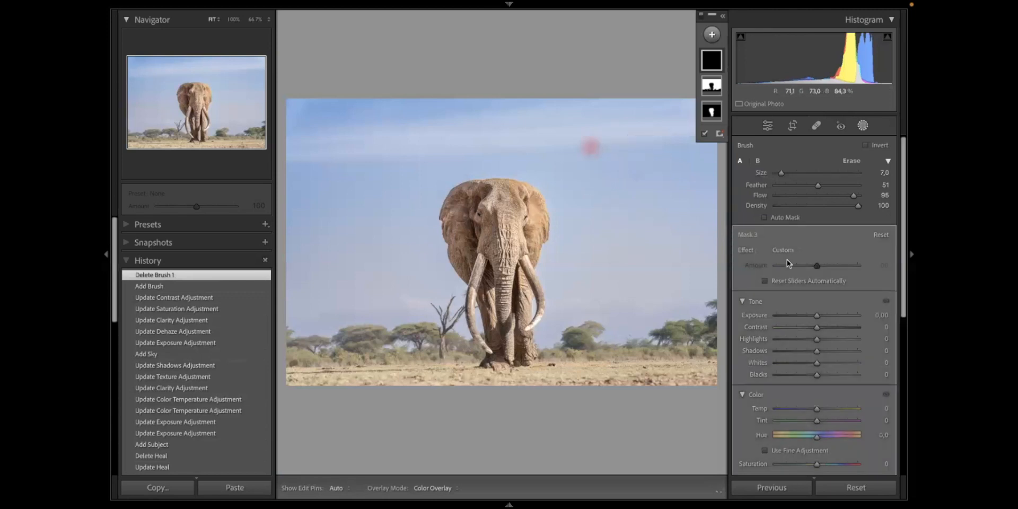
drag(589, 148, 602, 188)
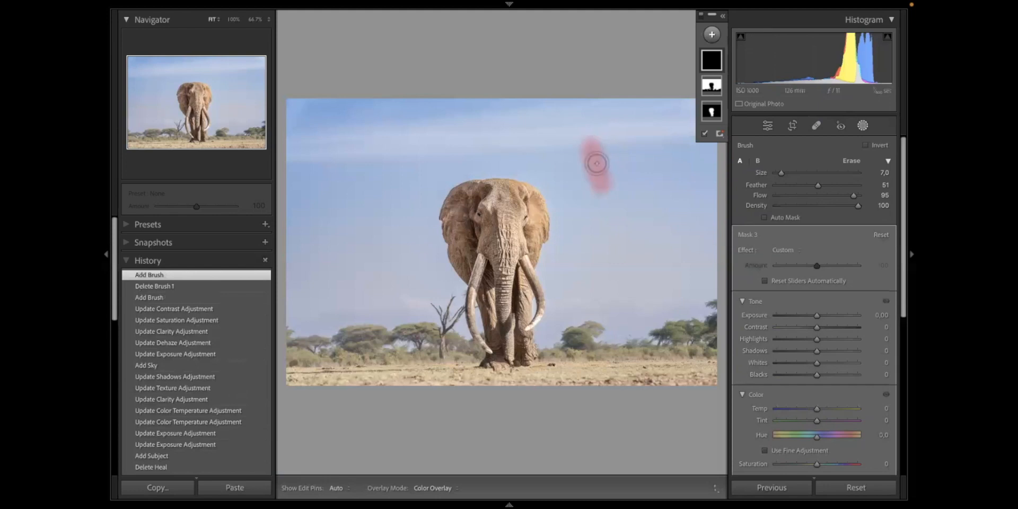
drag(815, 315, 799, 323)
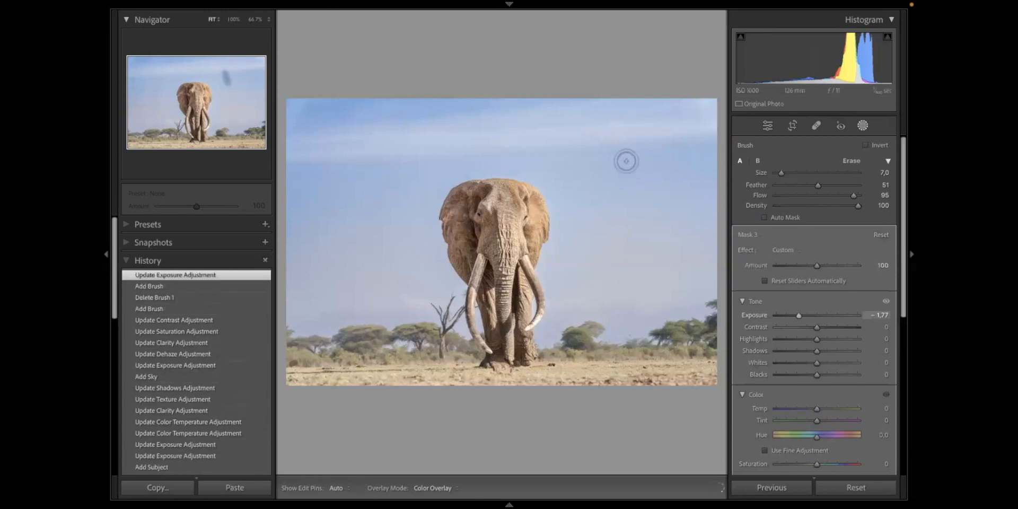
drag(590, 144, 602, 186)
double_click(798, 315)
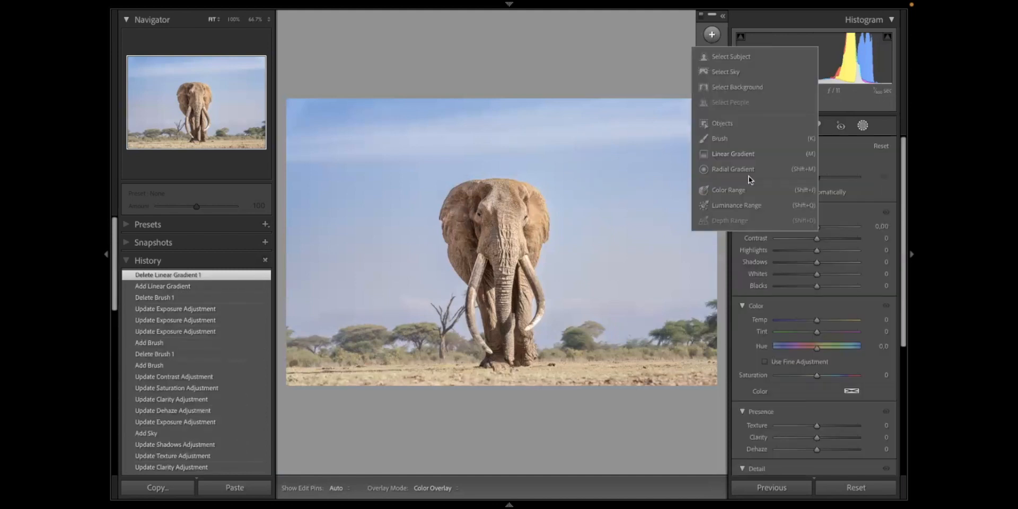
- Add a narrow linear gradient mask covering the dry ground from the elephant's feet downward
click(724, 155)
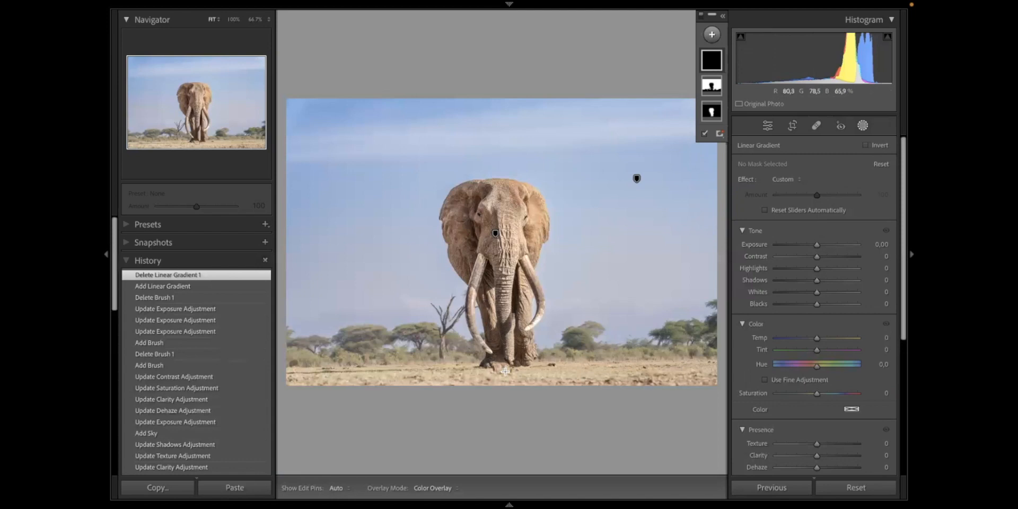
drag(505, 371, 505, 353)
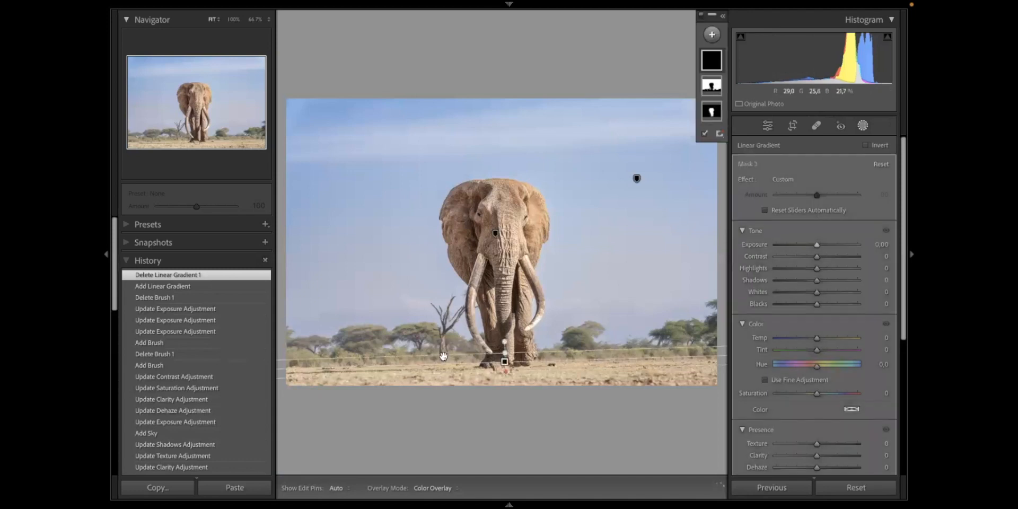
click(510, 370)
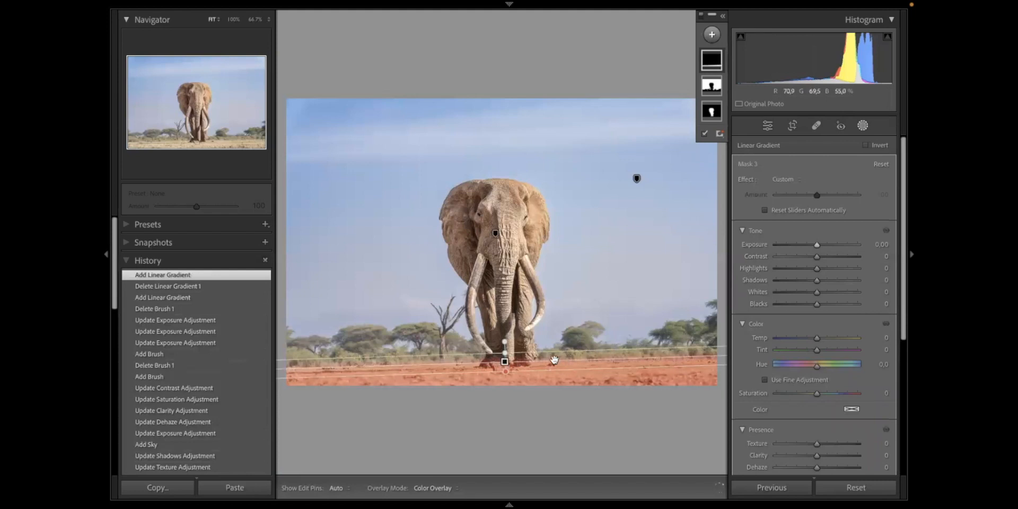
- Fine-tune the ground gradient, set Exposure -0.45, Contrast -22, Saturation 23, Texture 33 and Clarity about 25, and compare before and after
mouse_move(549, 353)
mouse_down()
mouse_move(533, 245)
mouse_move(535, 352)
mouse_up()
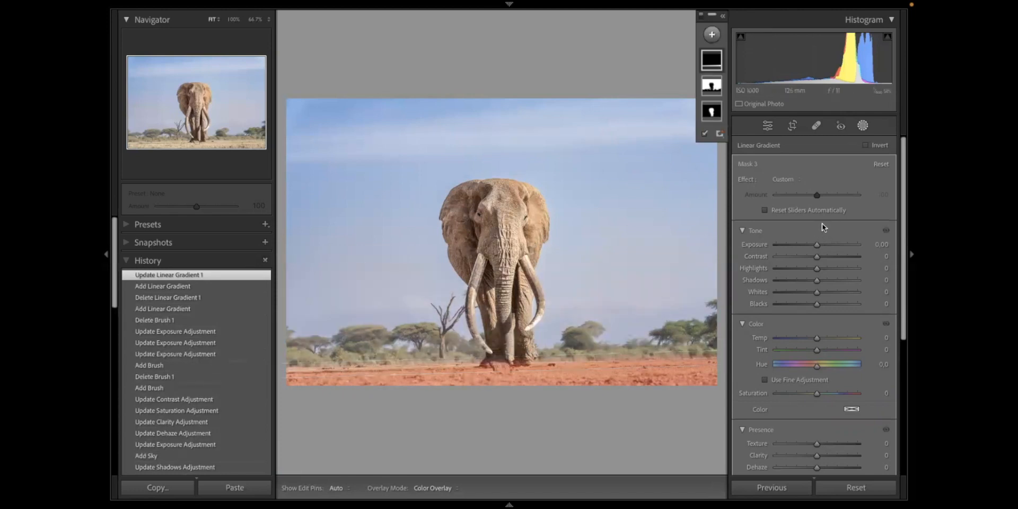
scroll(822, 224, down, 2)
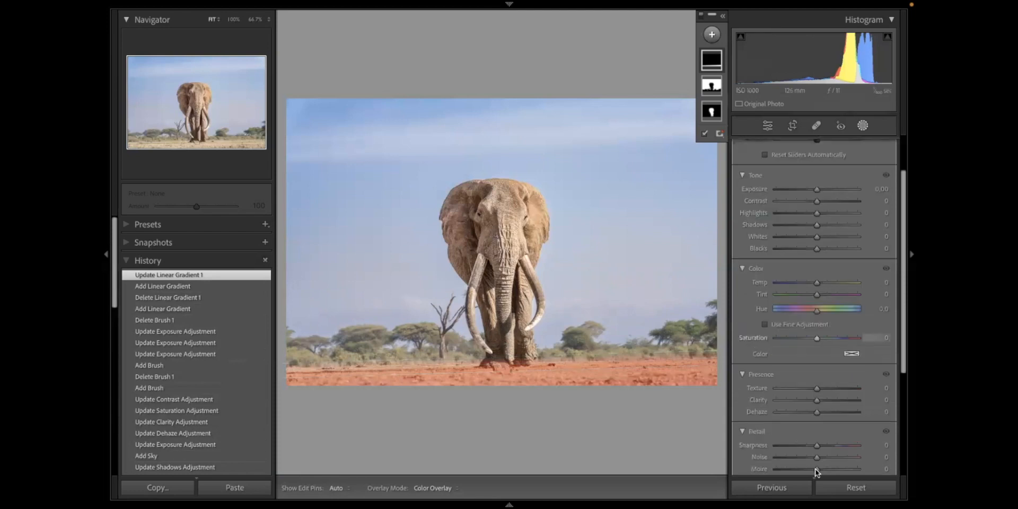
click(809, 189)
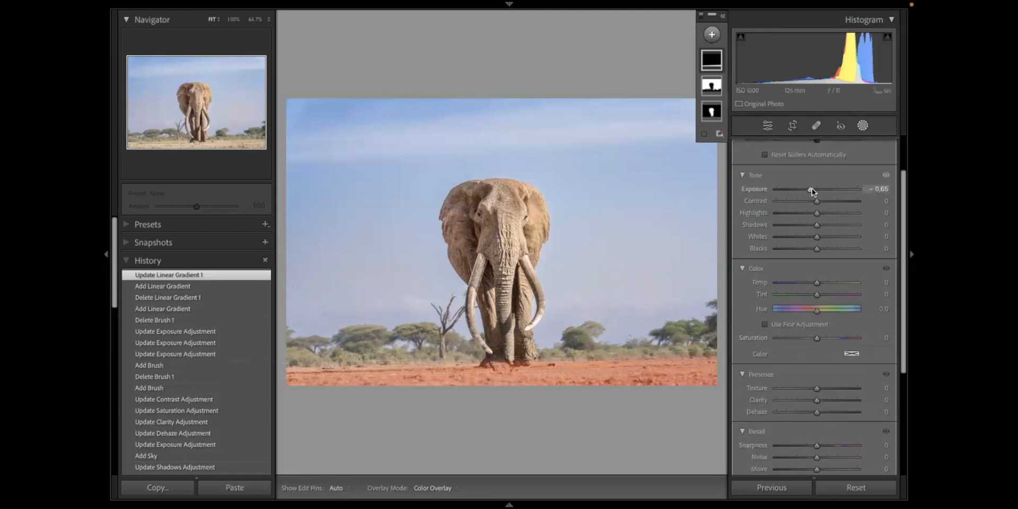
drag(809, 189, 812, 189)
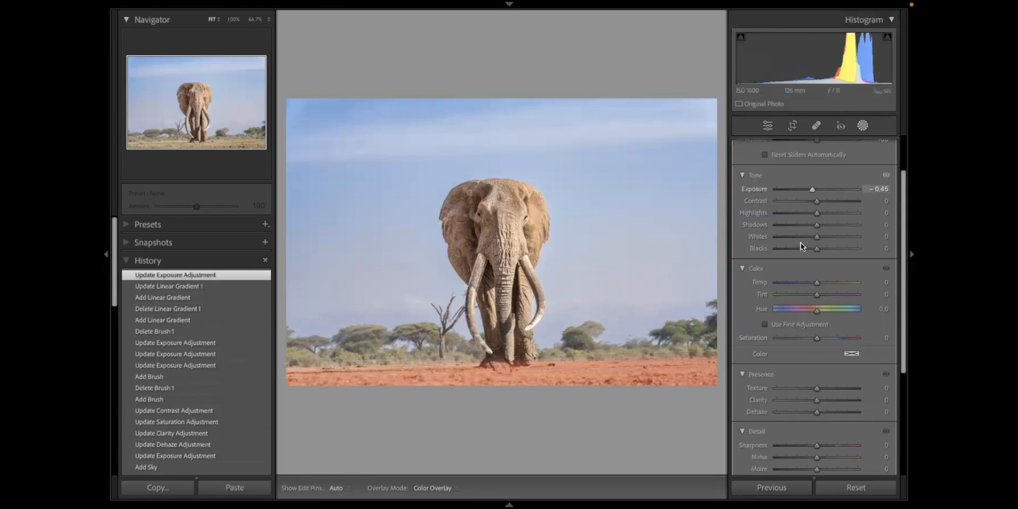
click(808, 201)
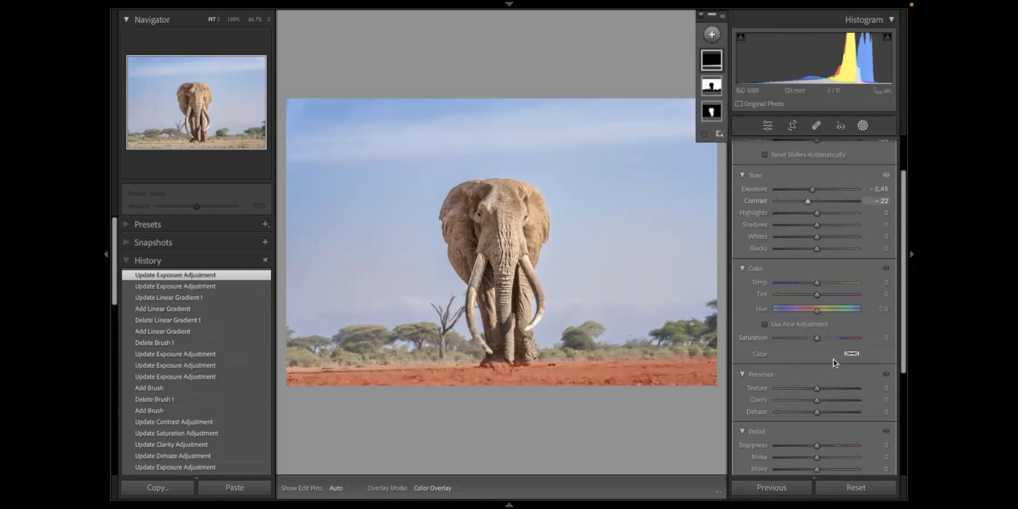
click(831, 388)
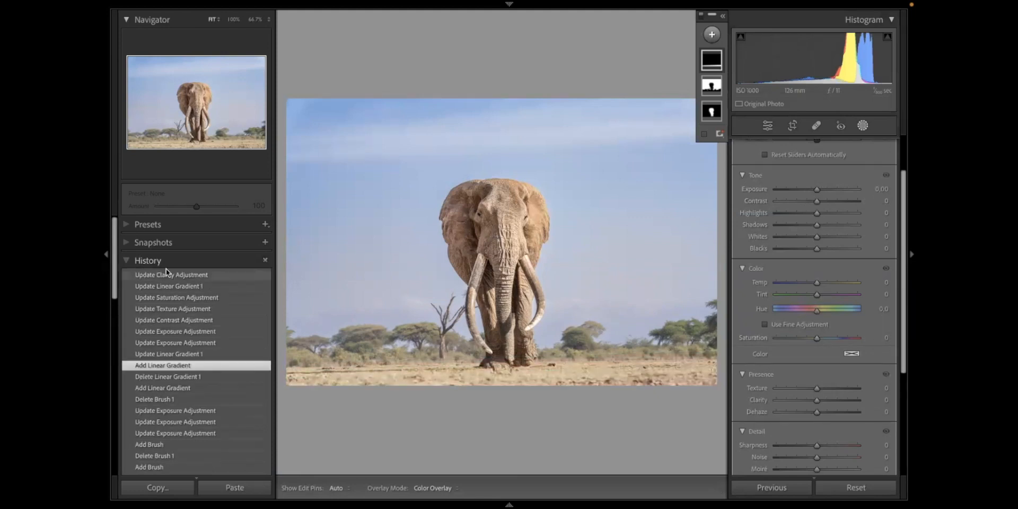
click(218, 276)
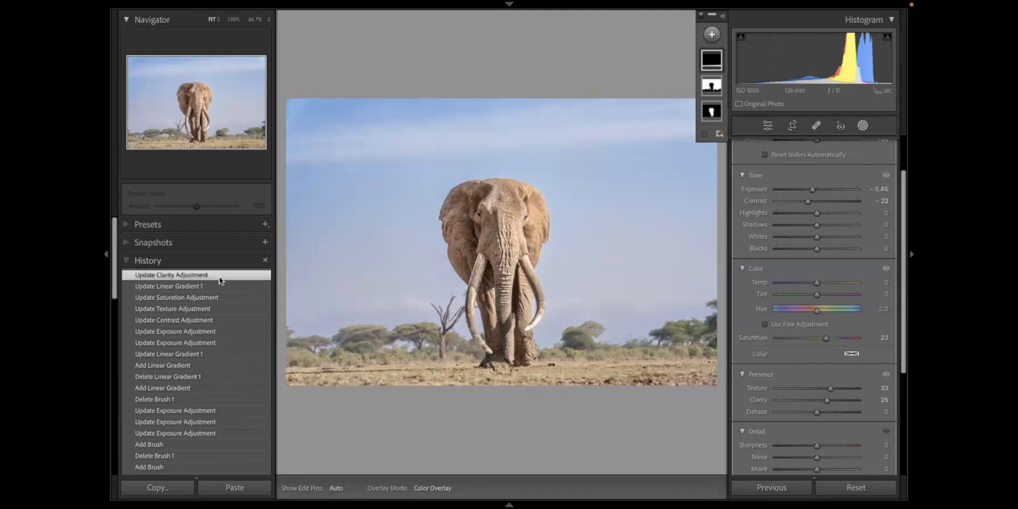
- Try a radial gradient mask around the elephant with Exposure -0.95 and a reduced feather, and delete it
click(712, 35)
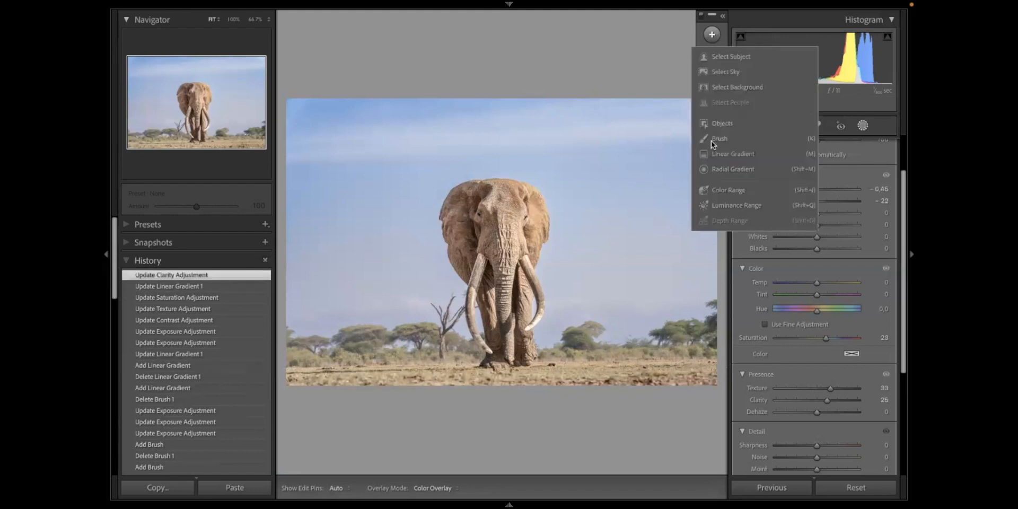
click(735, 171)
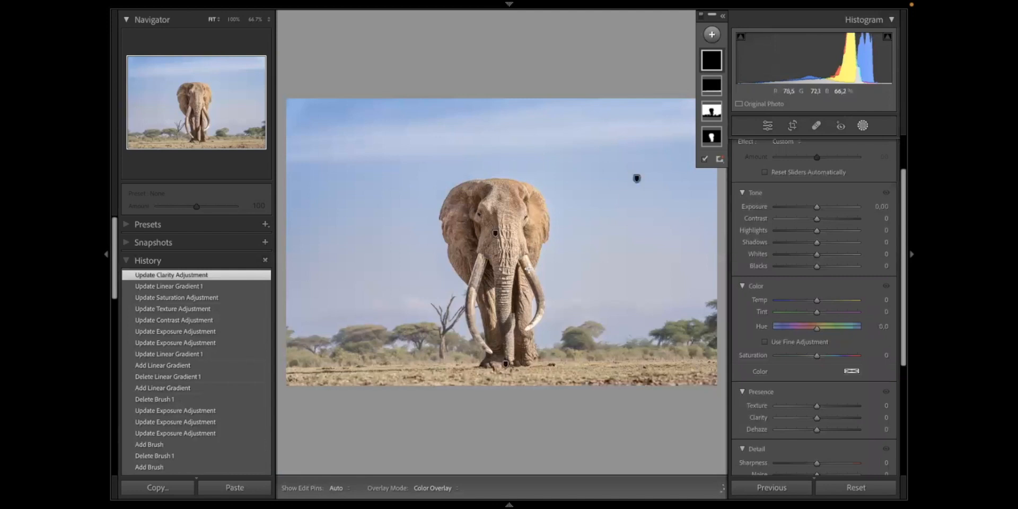
drag(500, 255, 576, 369)
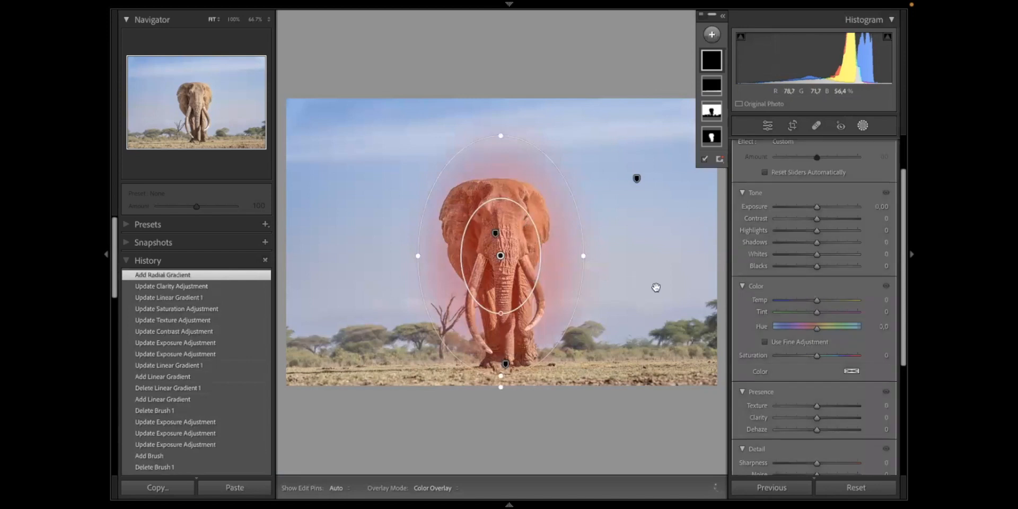
drag(806, 208, 806, 209)
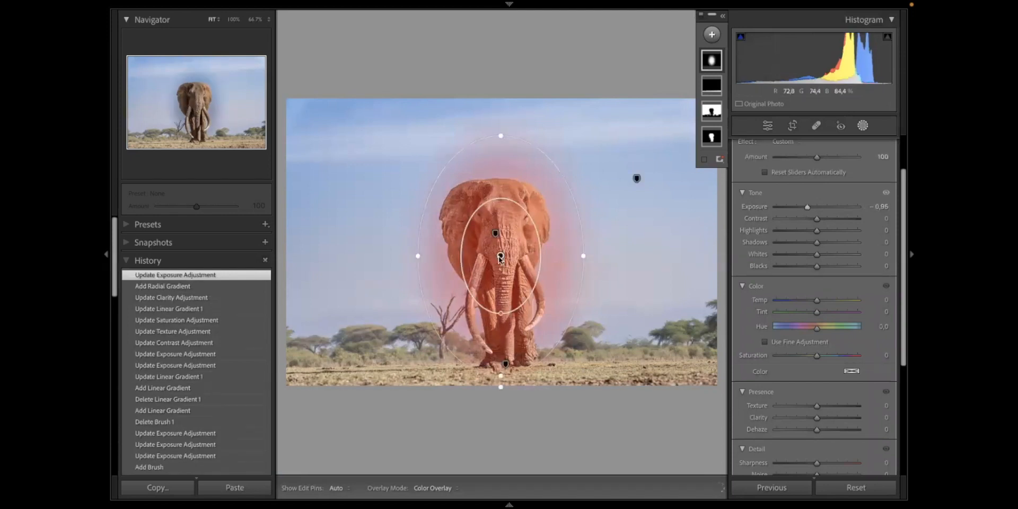
drag(500, 313, 506, 351)
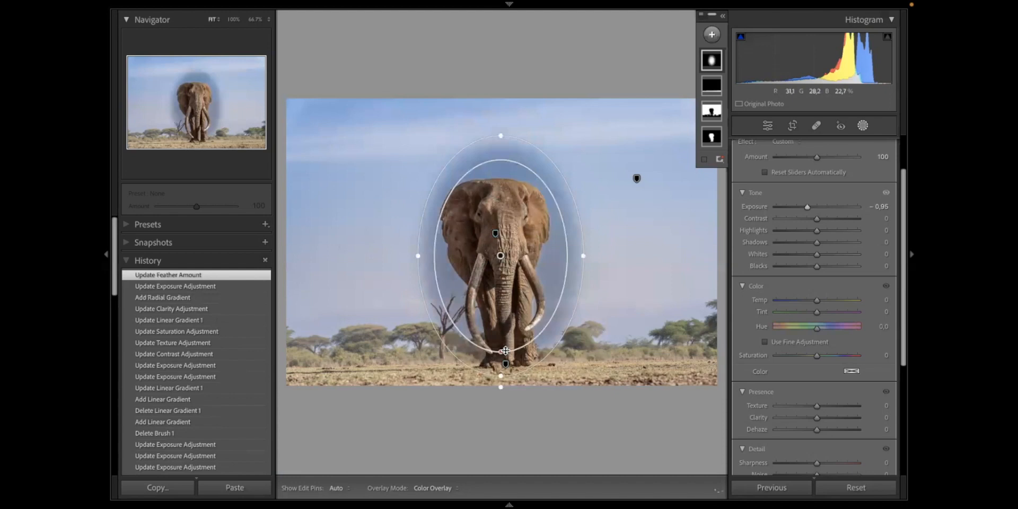
key(Delete)
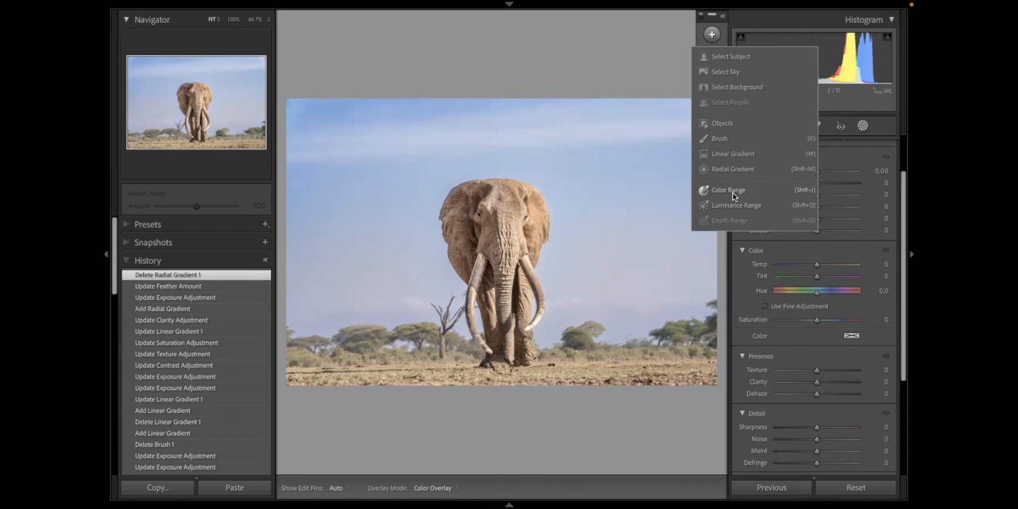
- Try a Color Range mask sampled from the blue sky beside the elephant, and delete it
click(732, 192)
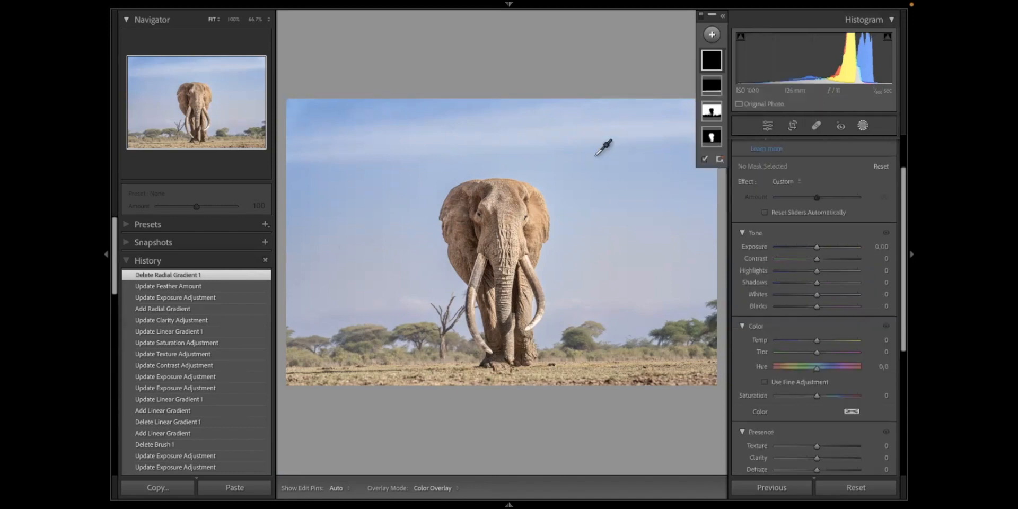
drag(595, 156, 689, 217)
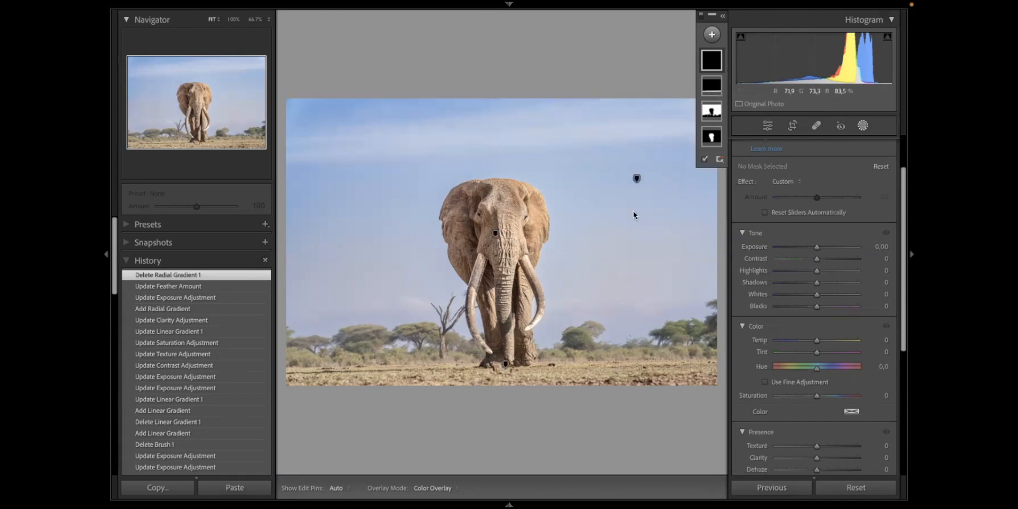
click(639, 182)
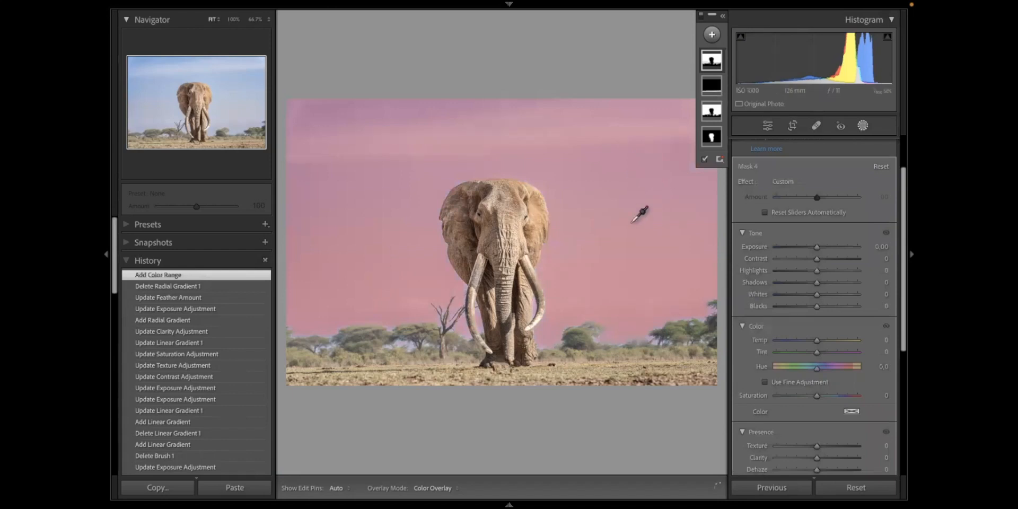
key(Delete)
- Try a Luminance Range mask sampled from the sky's brightness beside the elephant, and delete it
click(711, 35)
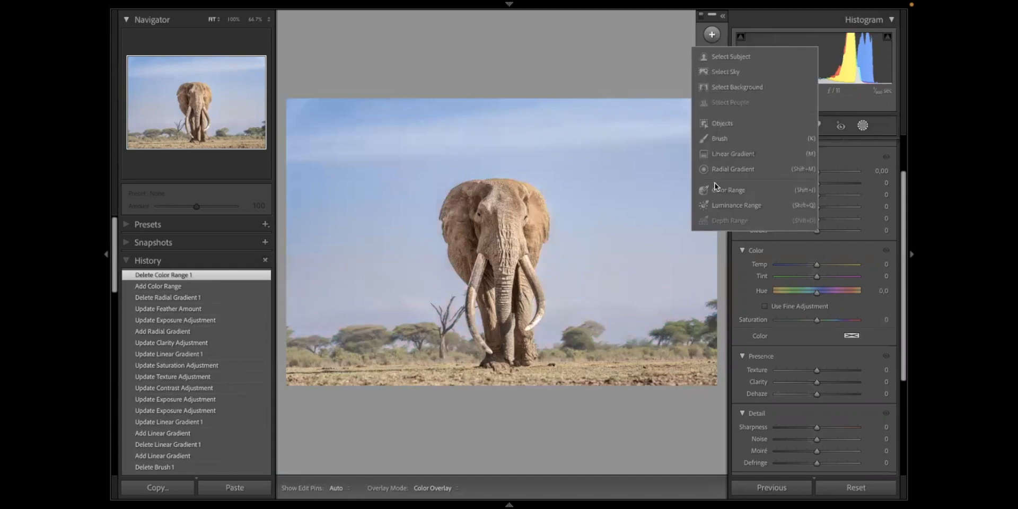
click(718, 205)
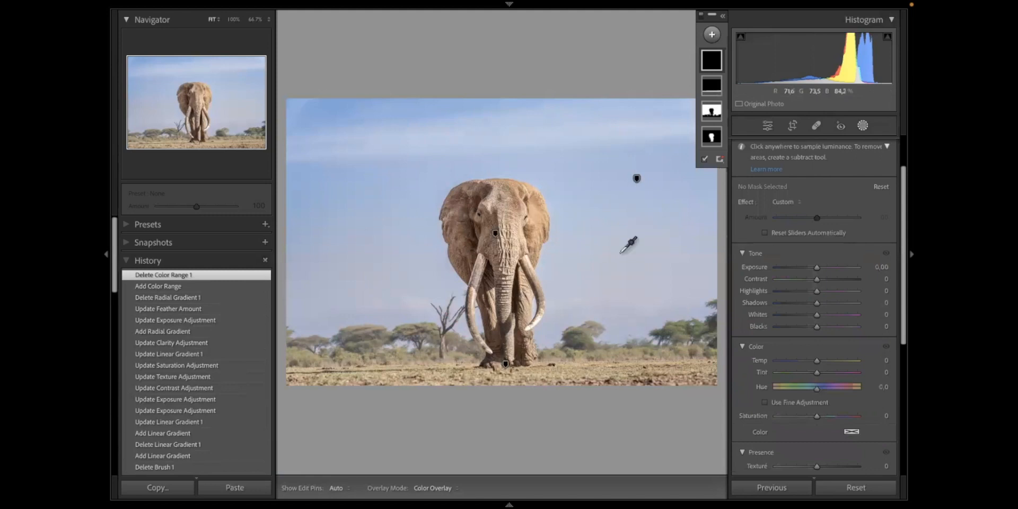
drag(590, 194, 663, 234)
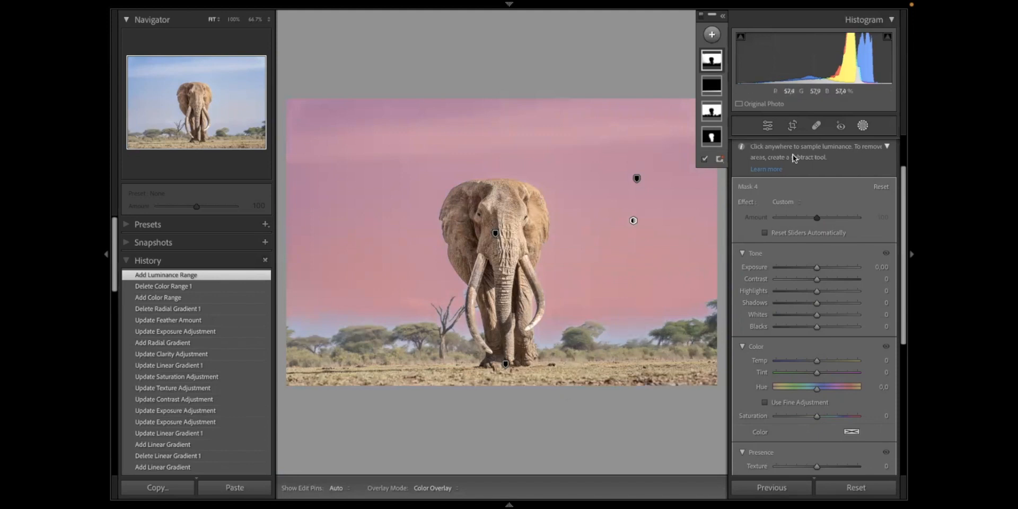
key(Delete)
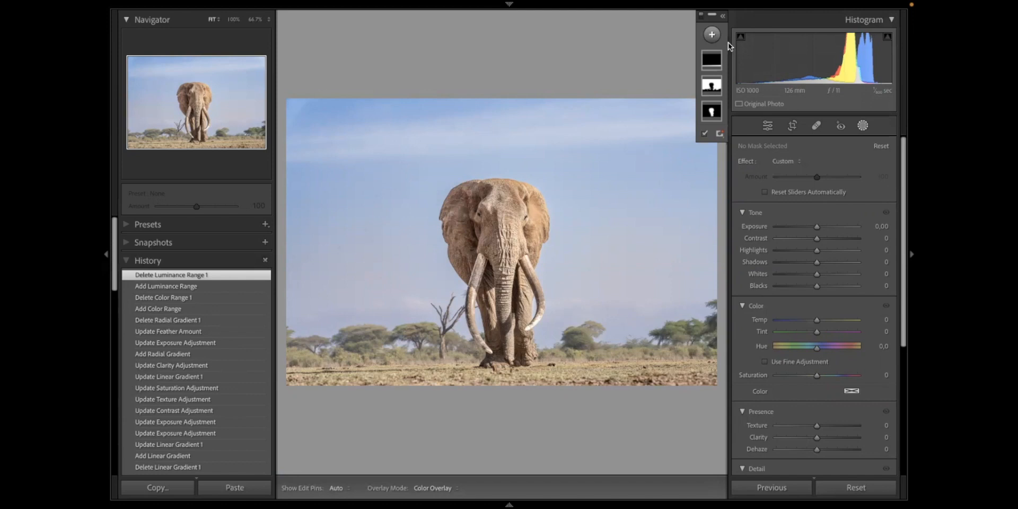